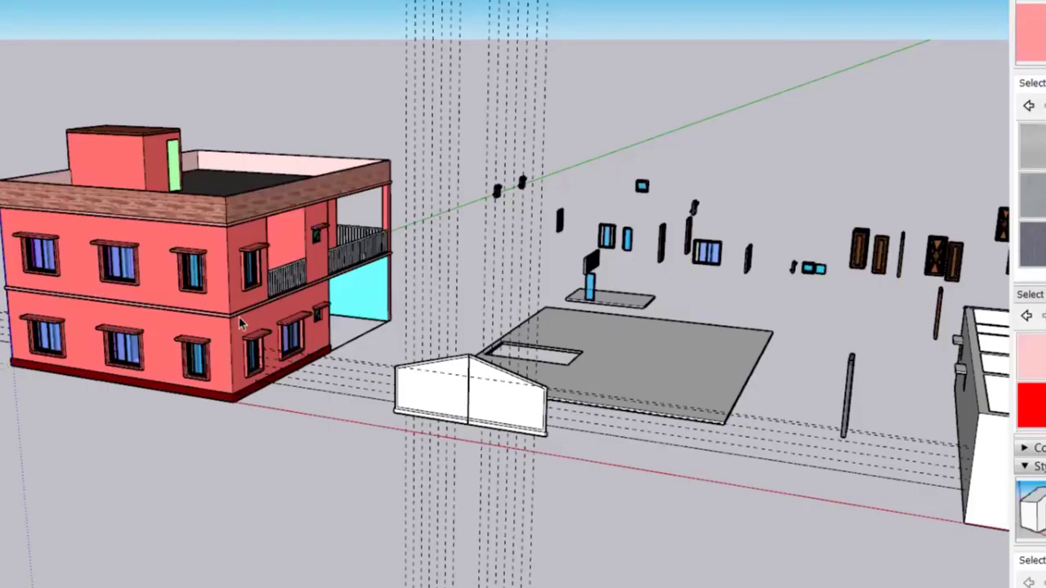
# - Orbit and zoom around the house to bring the ground-floor sliding window into view
pyautogui.scroll(2, 234, 329)
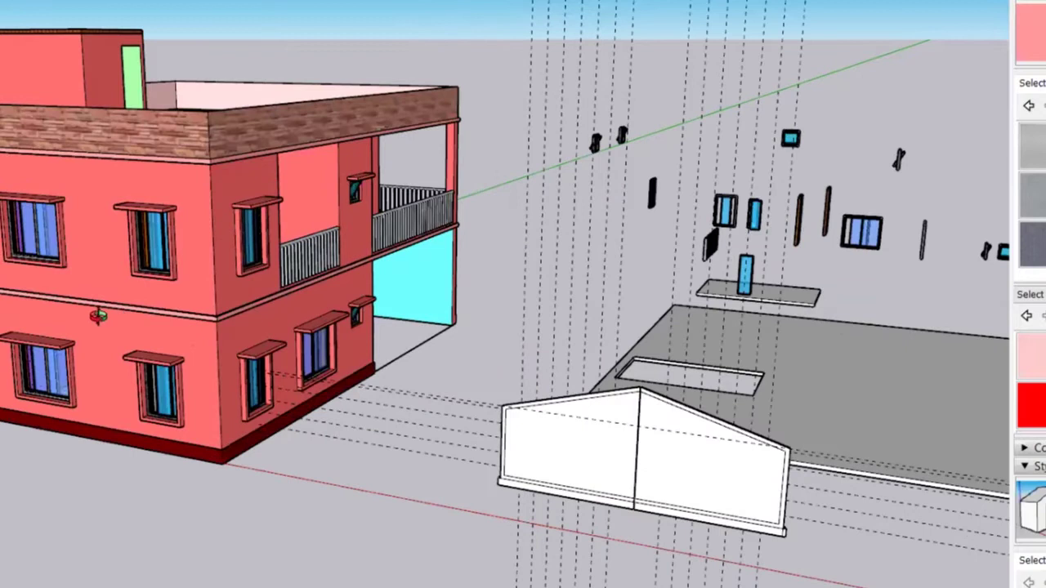
pyautogui.scroll(2, 192, 309)
pyautogui.moveTo(350, 314); pyautogui.dragTo(221, 351, button='middle')
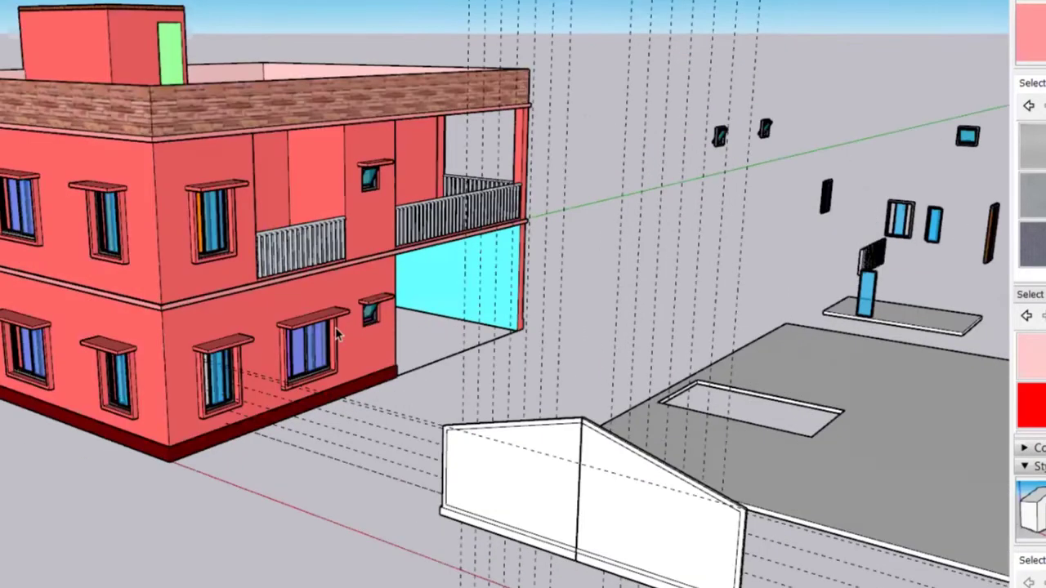
pyautogui.scroll(1, 219, 351)
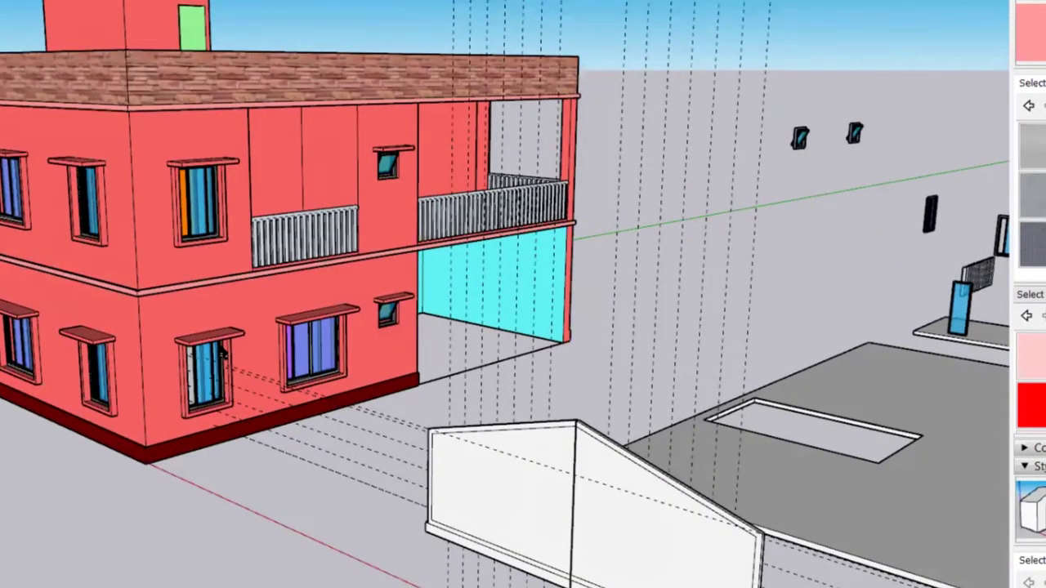
pyautogui.scroll(-2, 168, 296)
pyautogui.scroll(1, 169, 296)
pyautogui.scroll(-1, 137, 310)
pyautogui.scroll(2, 258, 357)
pyautogui.moveTo(258, 356); pyautogui.dragTo(309, 349, button='middle')
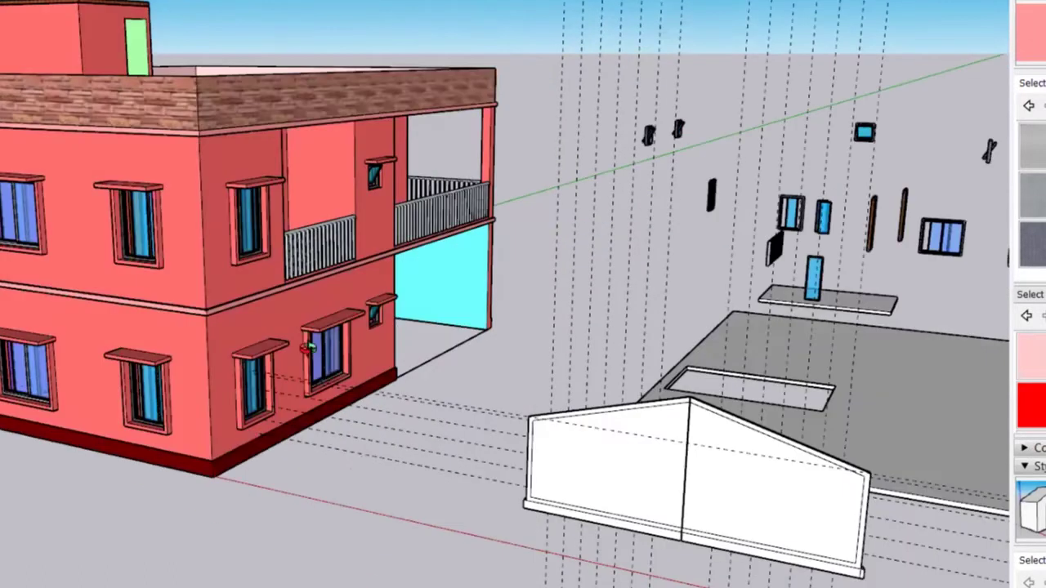
pyautogui.scroll(-2, 511, 334)
pyautogui.moveTo(511, 334)
pyautogui.mouseDown(button='middle')
pyautogui.moveTo(378, 327)
pyautogui.moveTo(408, 381)
pyautogui.mouseUp(button='middle')
pyautogui.scroll(1, 377, 326)
pyautogui.scroll(2, 427, 385)
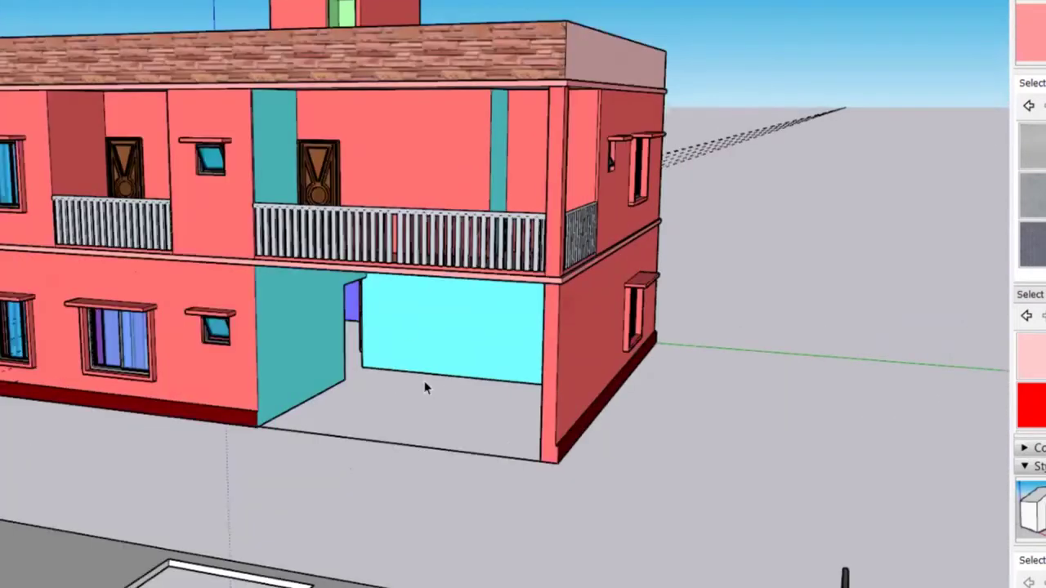
pyautogui.scroll(-1, 404, 326)
pyautogui.scroll(2, 392, 352)
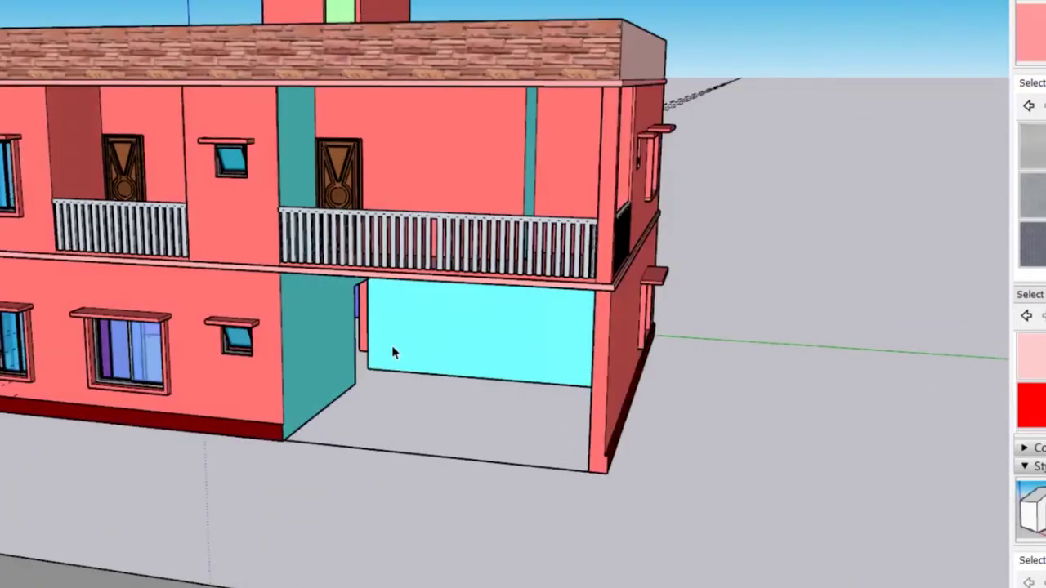
pyautogui.scroll(2, 383, 337)
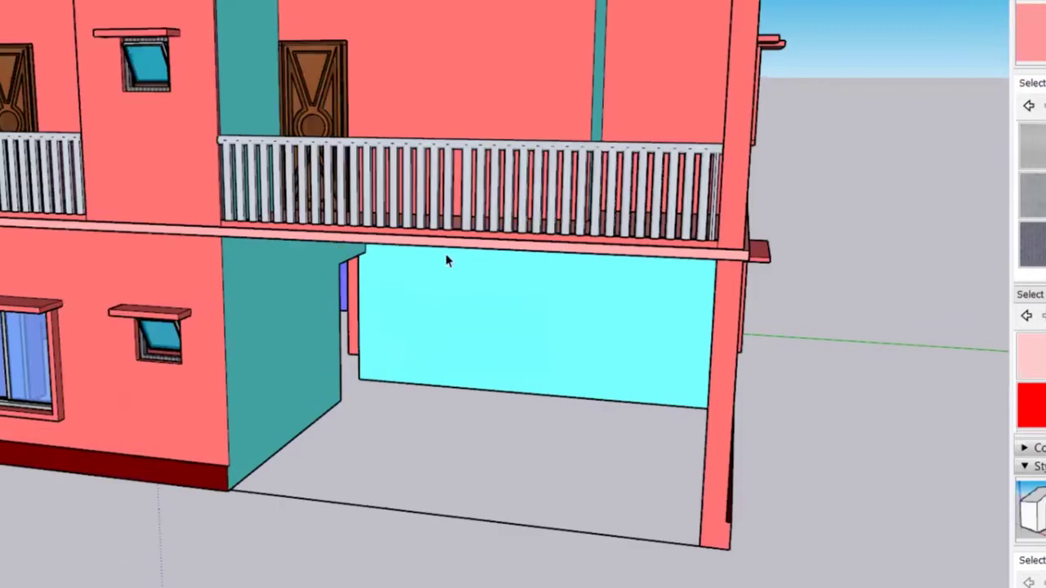
pyautogui.scroll(-3, 446, 259)
pyautogui.moveTo(445, 260)
pyautogui.mouseDown(button='middle')
pyautogui.moveTo(371, 203)
pyautogui.moveTo(420, 258)
pyautogui.mouseUp(button='middle')
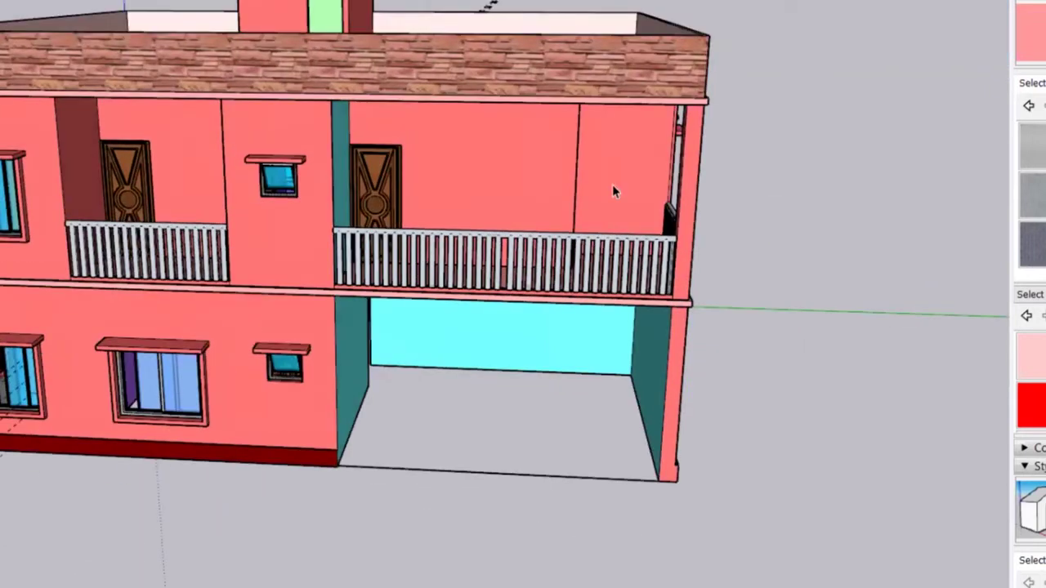
pyautogui.scroll(3, 367, 192)
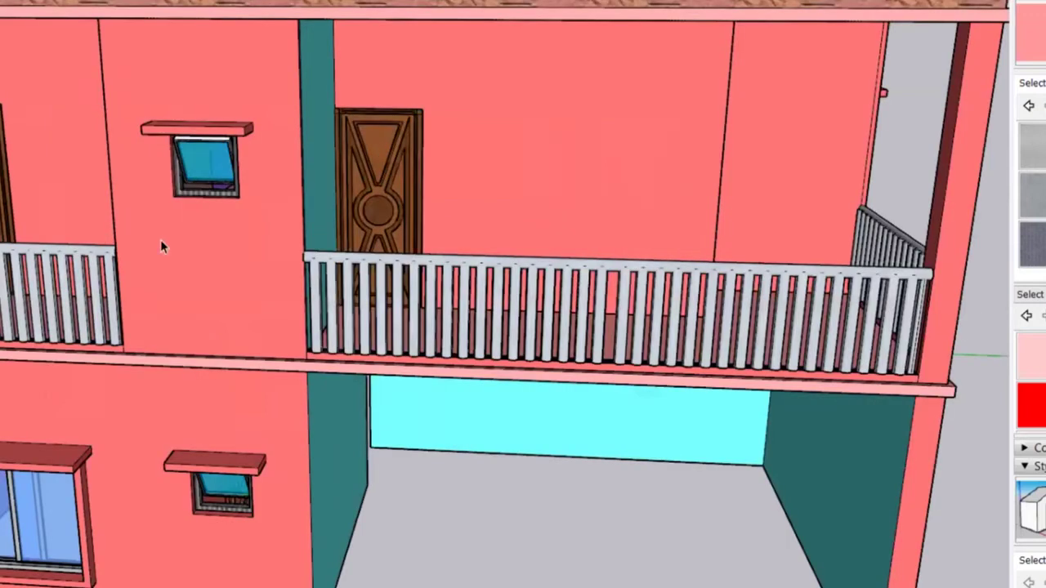
pyautogui.scroll(-2, 160, 239)
pyautogui.scroll(-2, 174, 229)
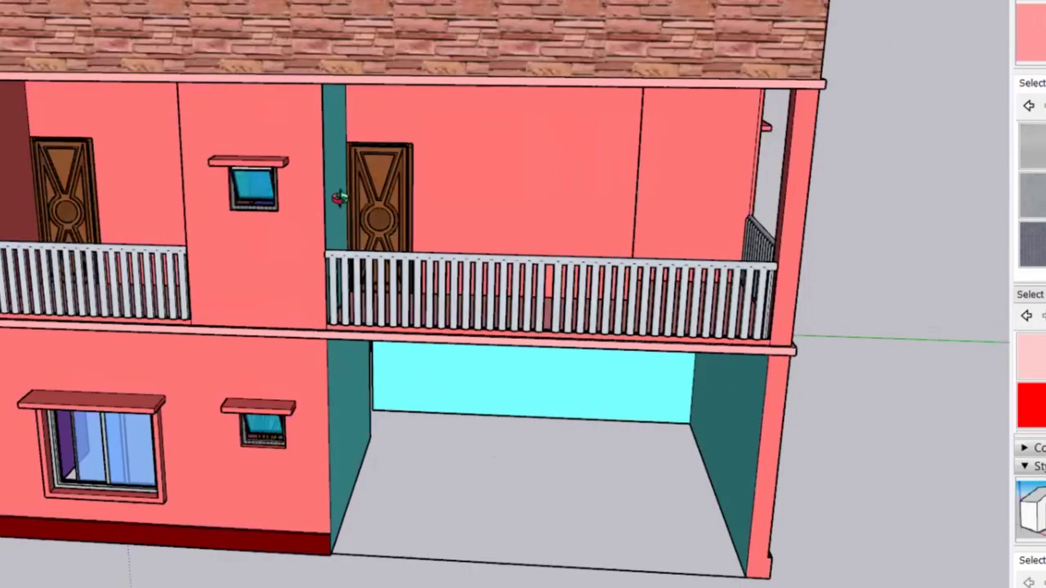
pyautogui.moveTo(395, 190); pyautogui.dragTo(110, 223, button='middle')
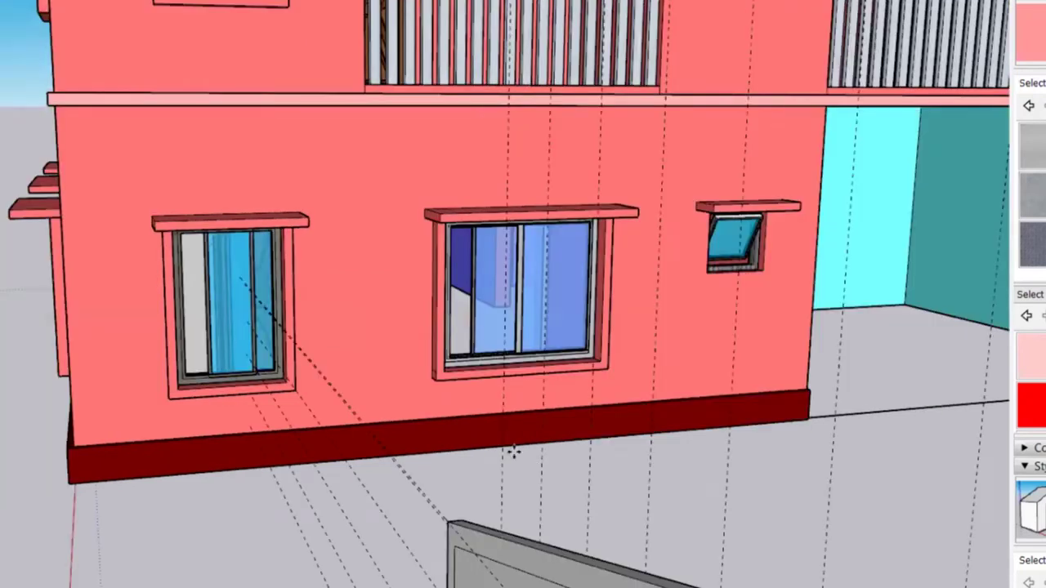
pyautogui.scroll(3, 512, 455)
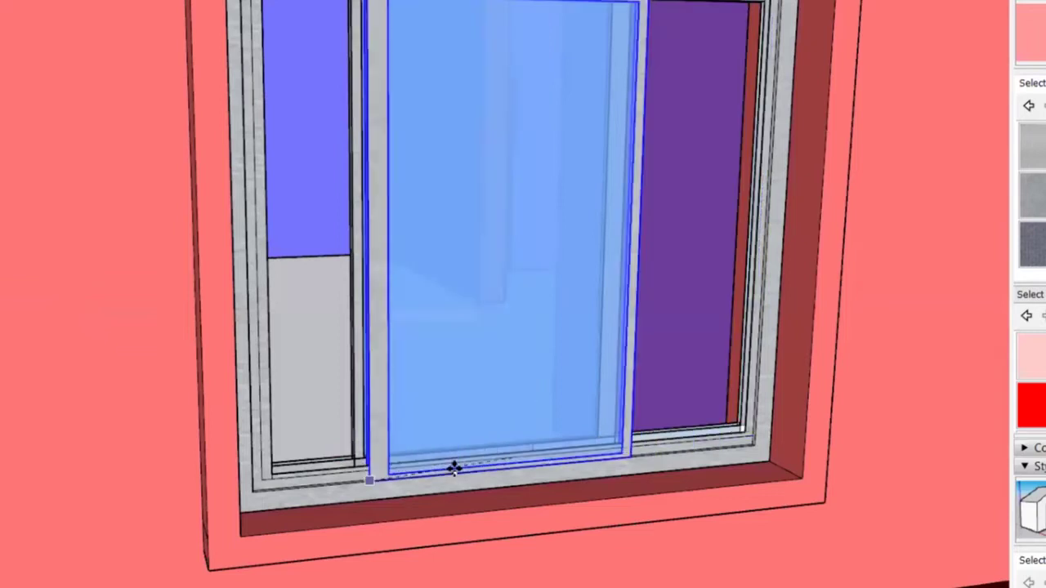
# - Try sliding the right glass panel toward the window's middle, cancelling both attempts
pyautogui.moveTo(512, 459); pyautogui.dragTo(445, 466)
pyautogui.press('Escape')
pyautogui.click(512, 460)
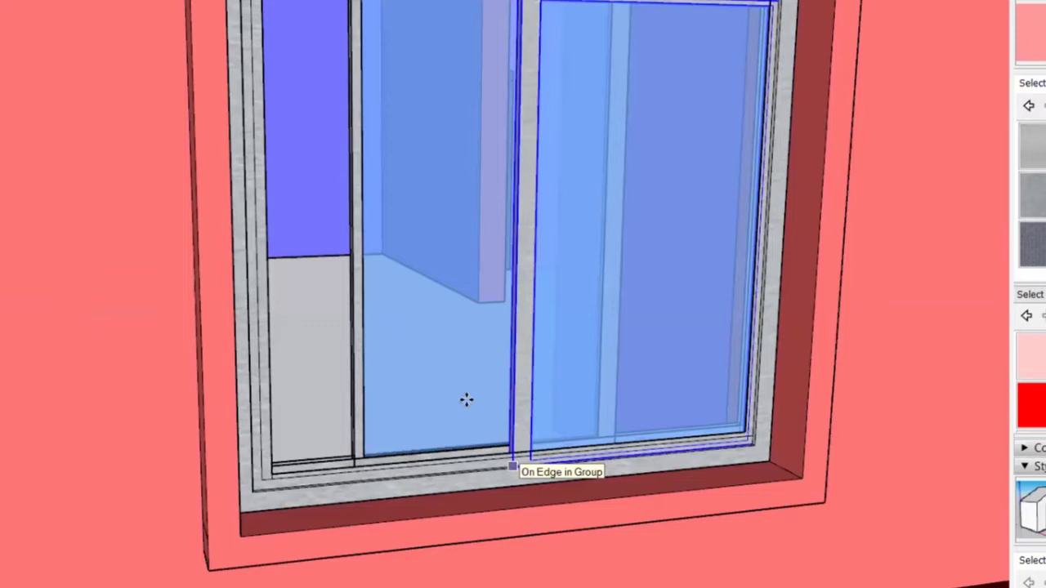
pyautogui.press('Escape')
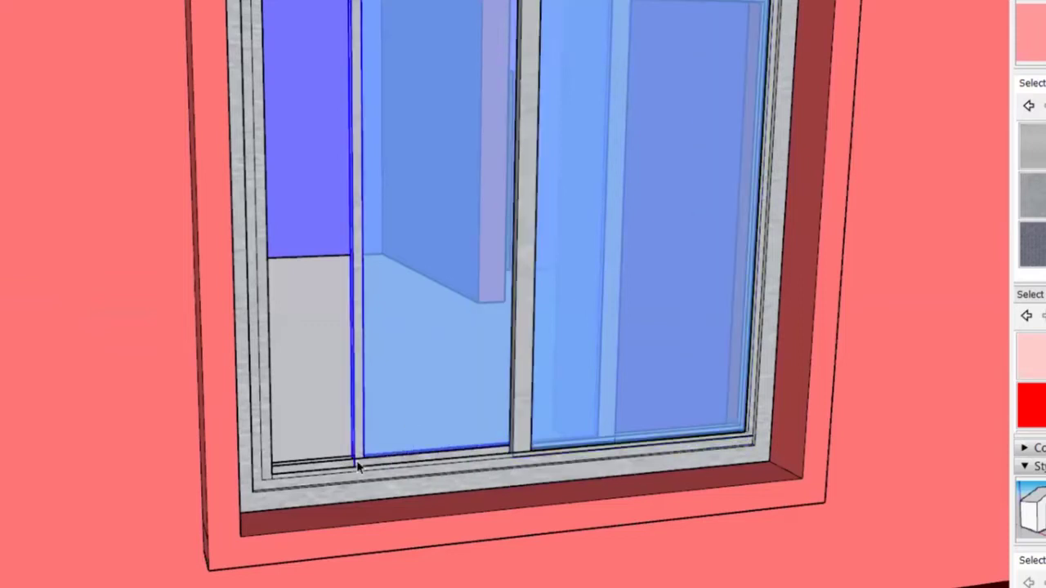
# - With Move (M), shift the glass sash along the sill to sit beside the other sash
pyautogui.press('m')
pyautogui.click(304, 463)
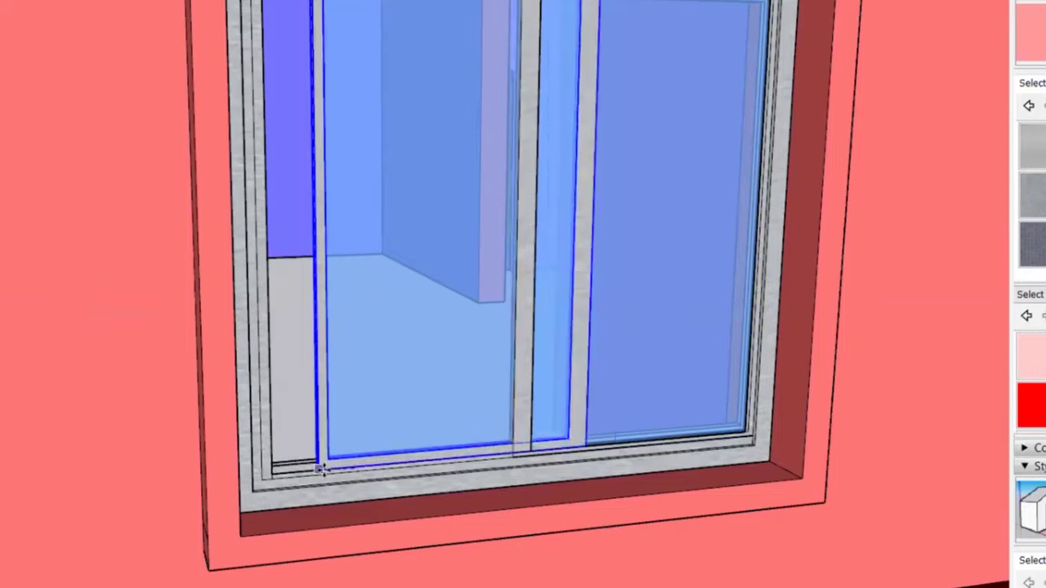
pyautogui.click(368, 468)
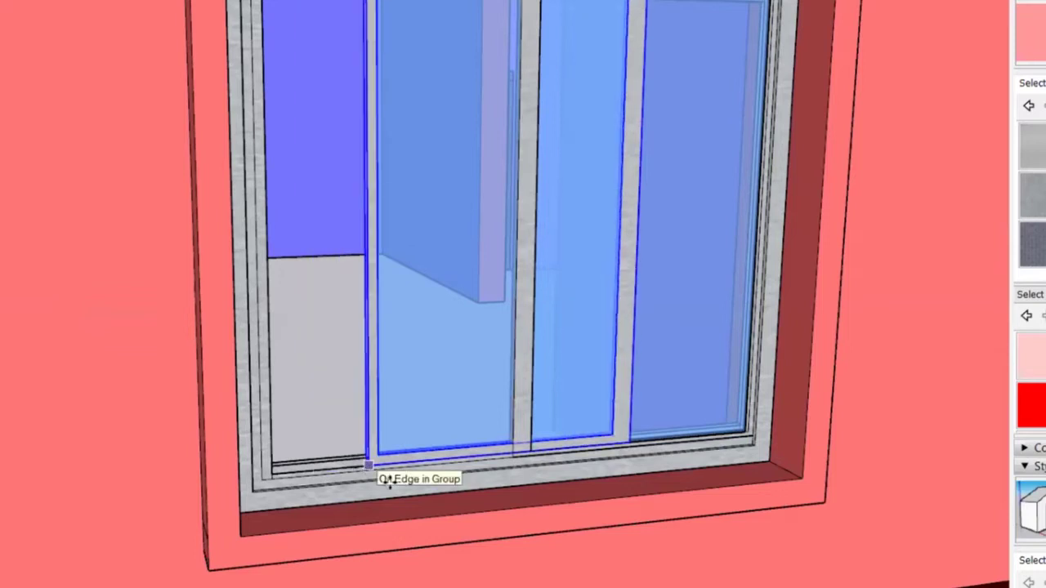
pyautogui.click(388, 480)
pyautogui.scroll(2, 490, 463)
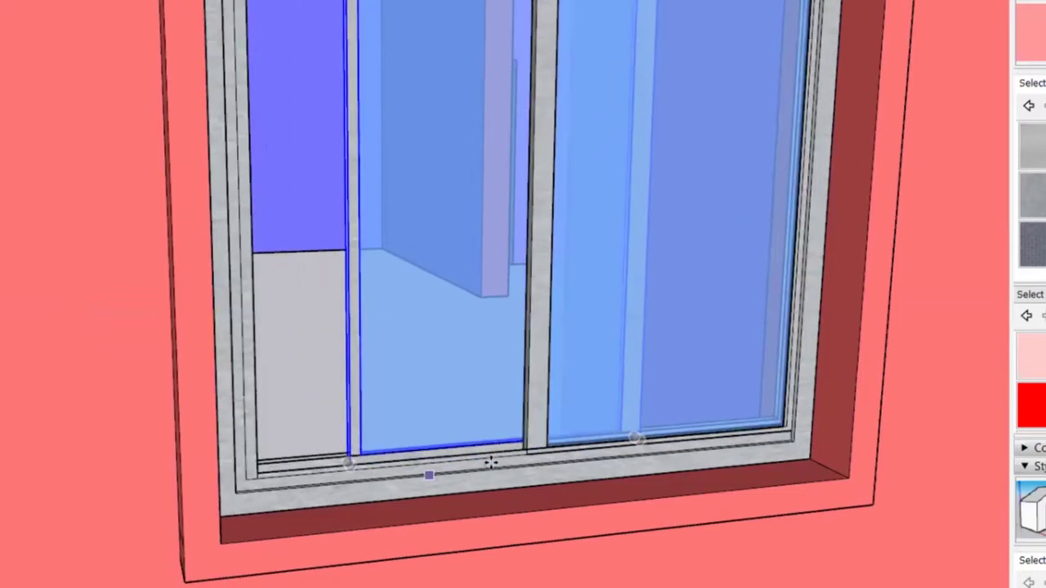
pyautogui.scroll(-3, 514, 448)
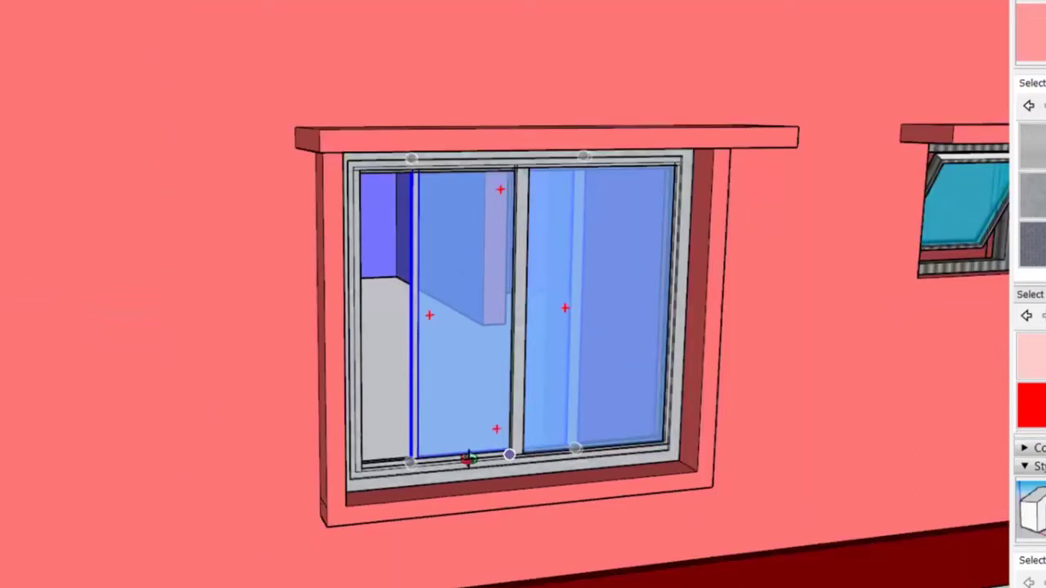
pyautogui.scroll(2, 468, 459)
pyautogui.scroll(2, 474, 445)
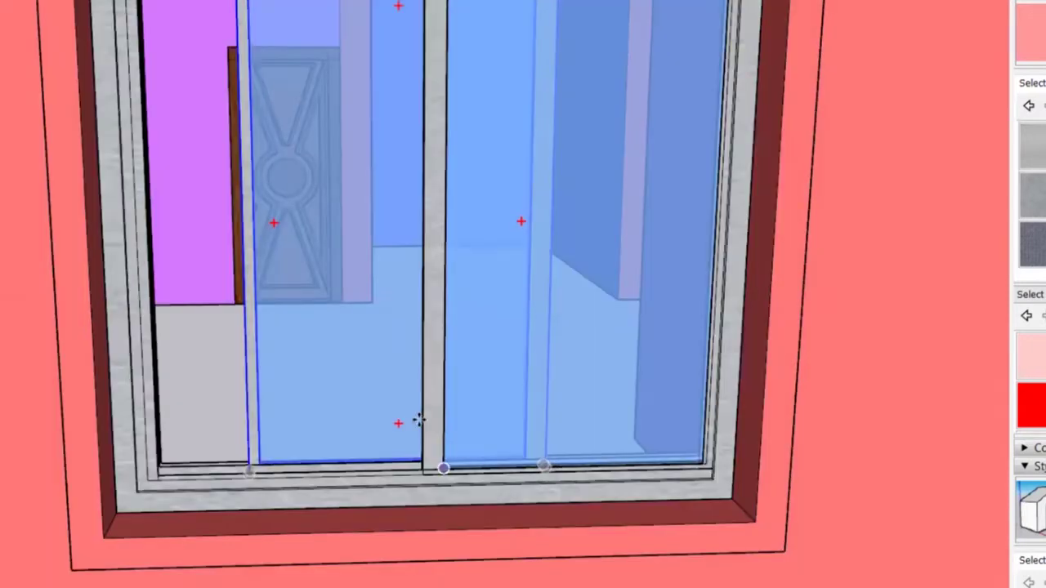
pyautogui.scroll(1, 429, 420)
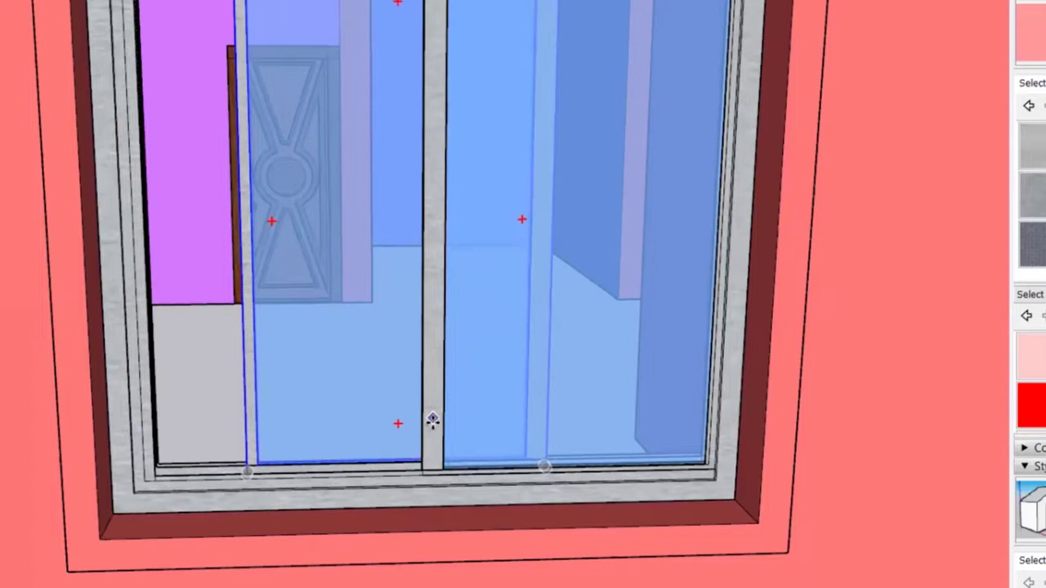
pyautogui.scroll(-1, 432, 420)
pyautogui.scroll(-2, 432, 421)
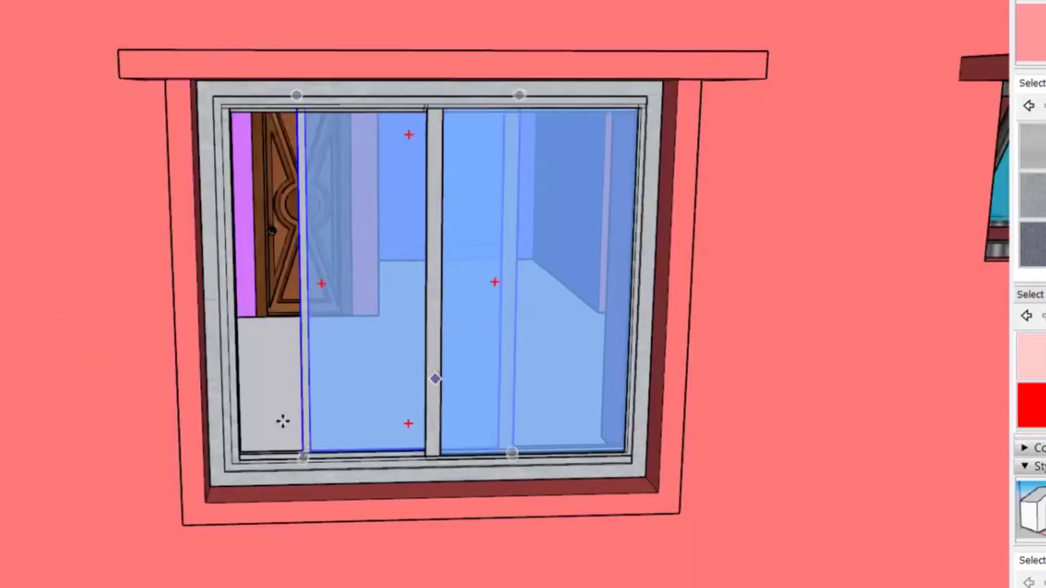
pyautogui.scroll(-2, 301, 452)
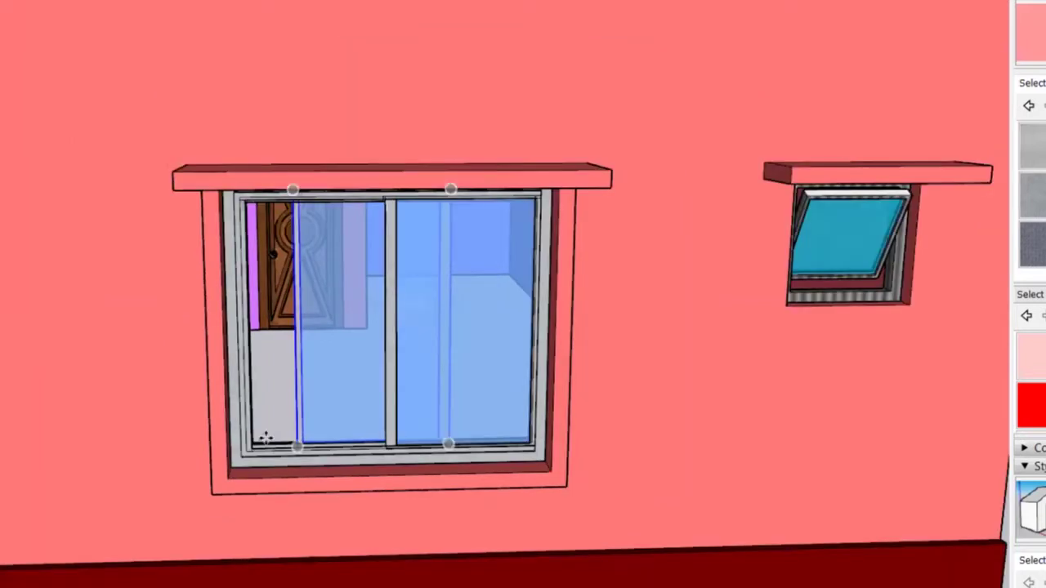
pyautogui.scroll(2, 266, 439)
pyautogui.scroll(1, 145, 437)
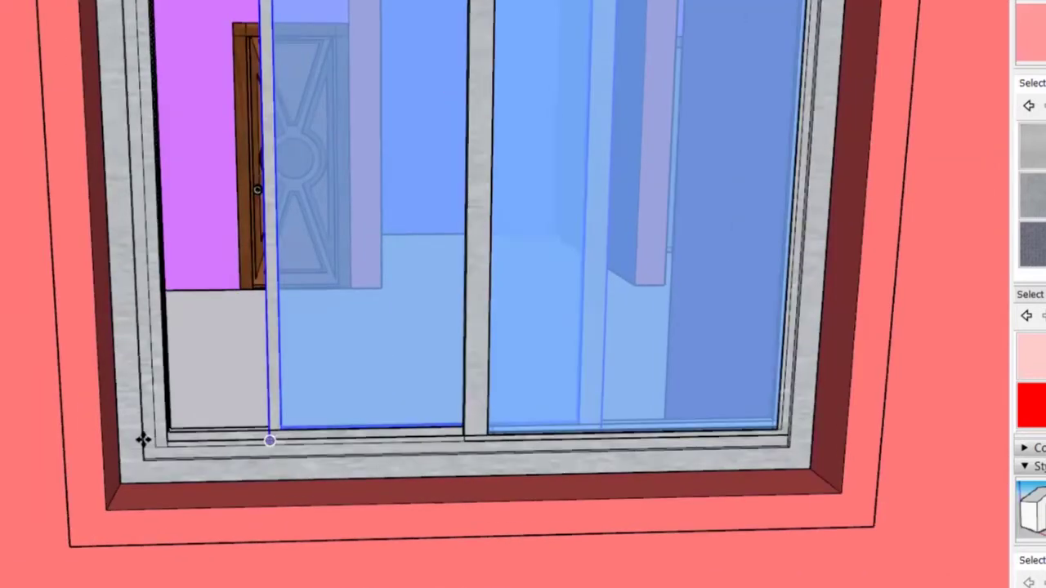
# - Snap the left sash's corner to the frame's inner lower-left corner, then orbit to check the window
pyautogui.click(144, 439)
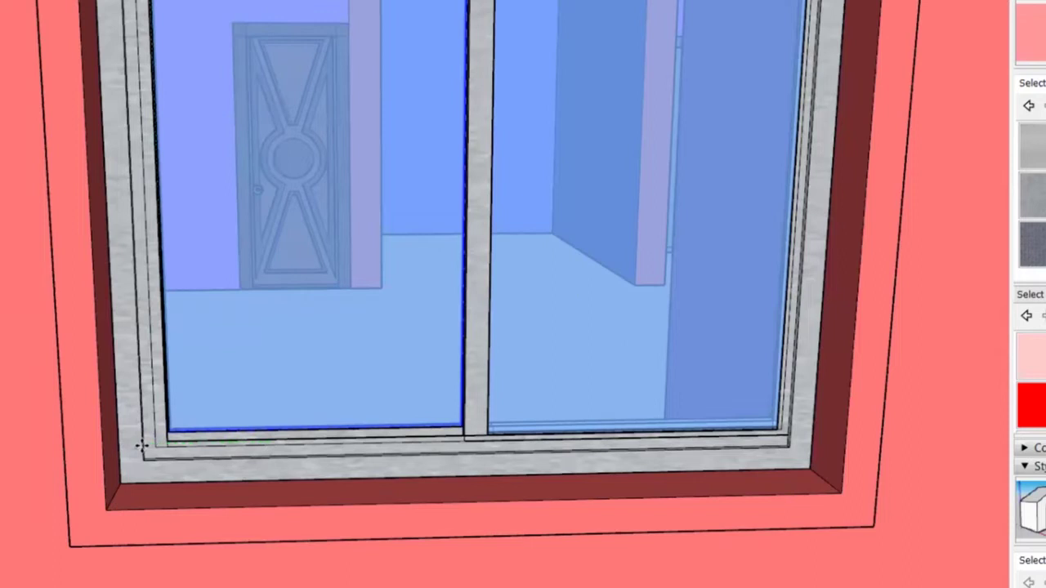
pyautogui.moveTo(410, 422)
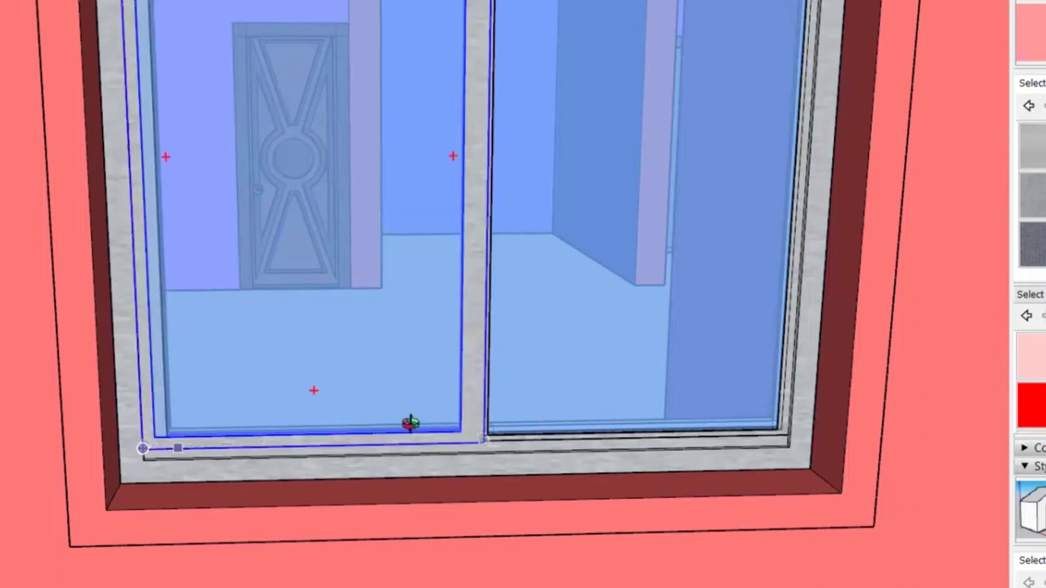
pyautogui.scroll(-3, 377, 338)
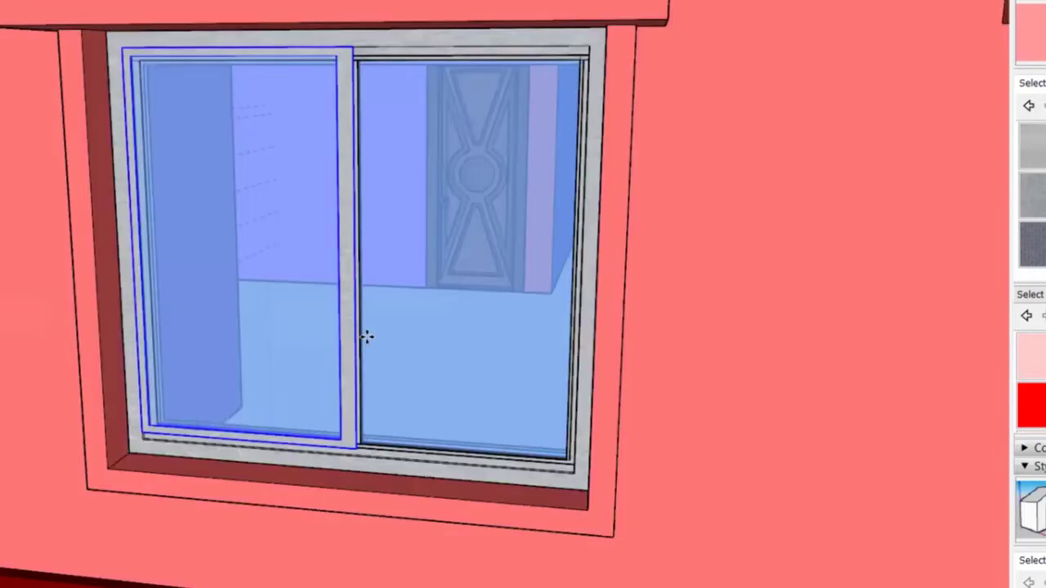
pyautogui.scroll(2, 371, 340)
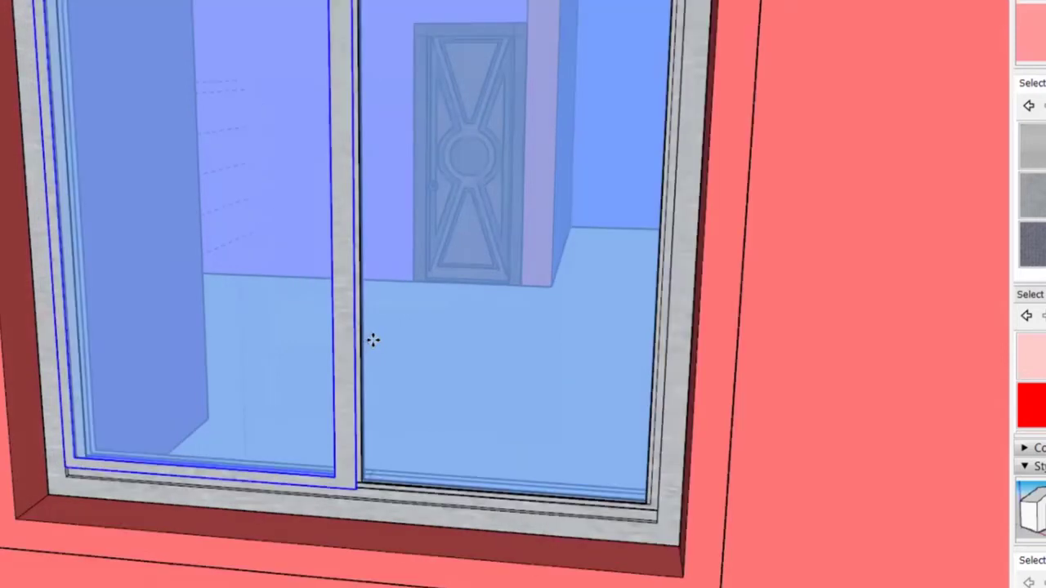
pyautogui.scroll(2, 371, 340)
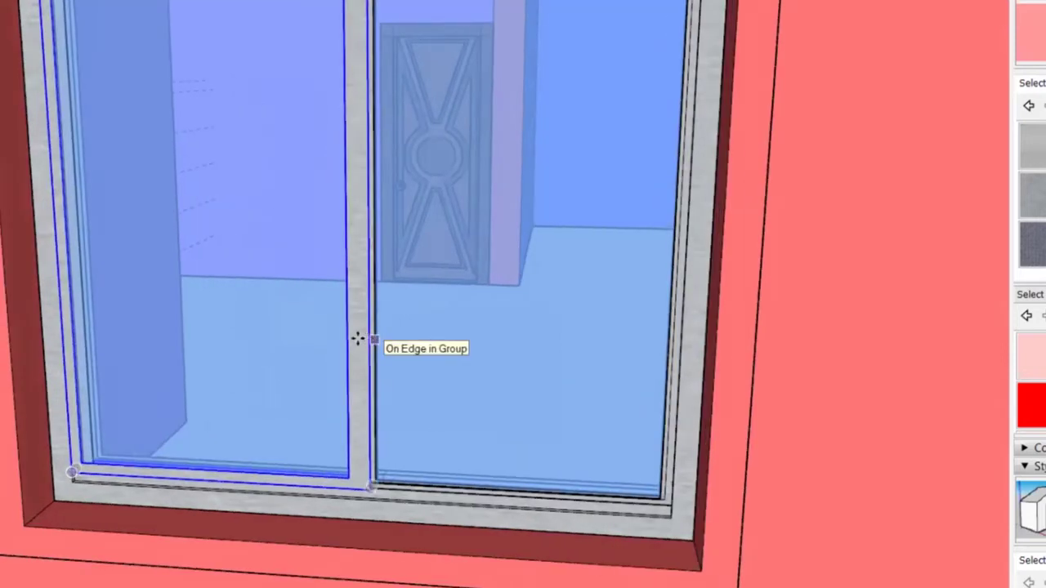
pyautogui.scroll(-5, 350, 330)
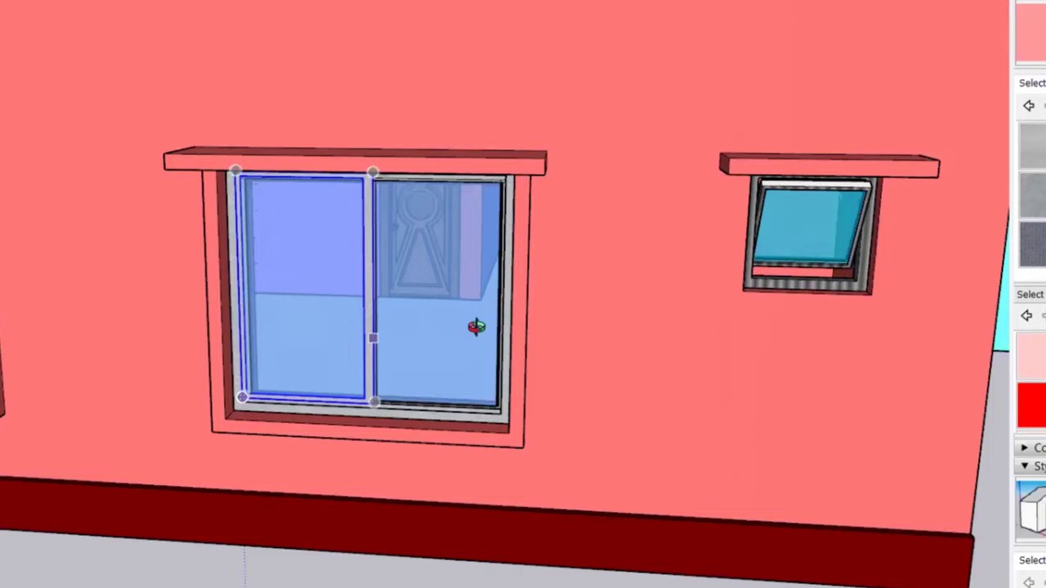
pyautogui.scroll(3, 465, 329)
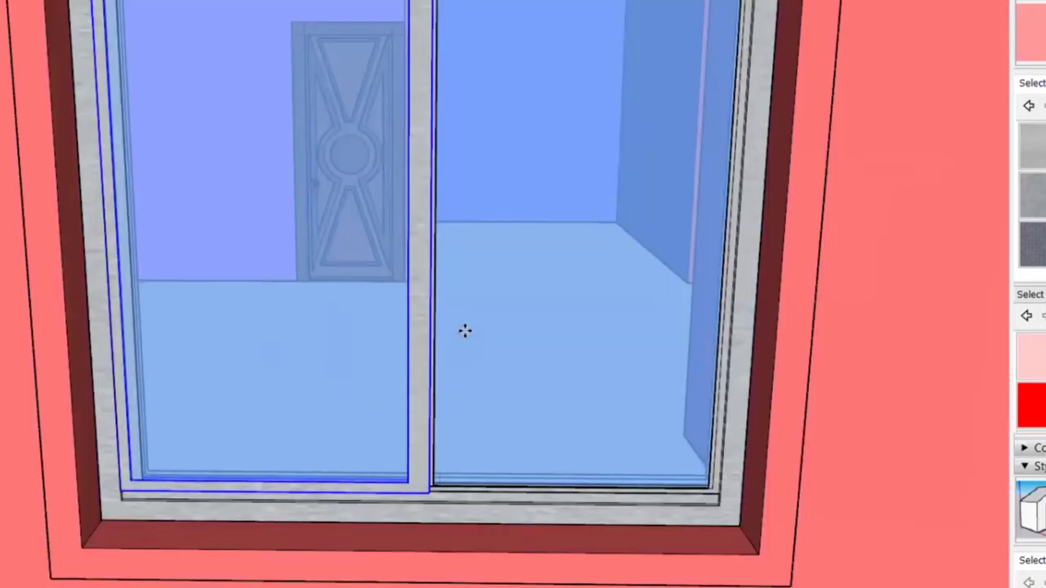
pyautogui.moveTo(247, 334)
pyautogui.mouseDown(button='middle')
pyautogui.moveTo(482, 295)
pyautogui.moveTo(577, 312)
pyautogui.mouseUp(button='middle')
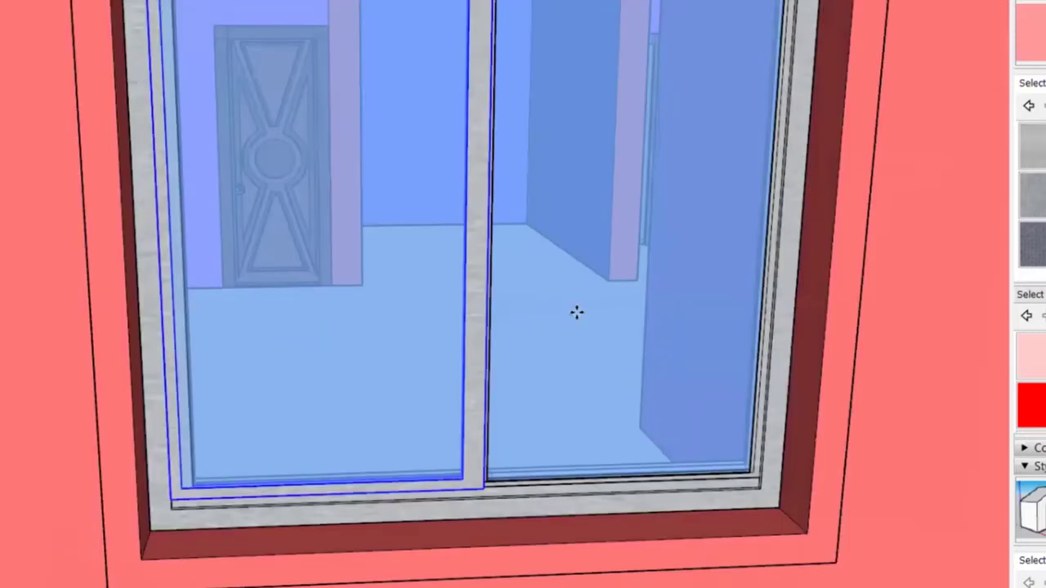
pyautogui.scroll(-5, 638, 308)
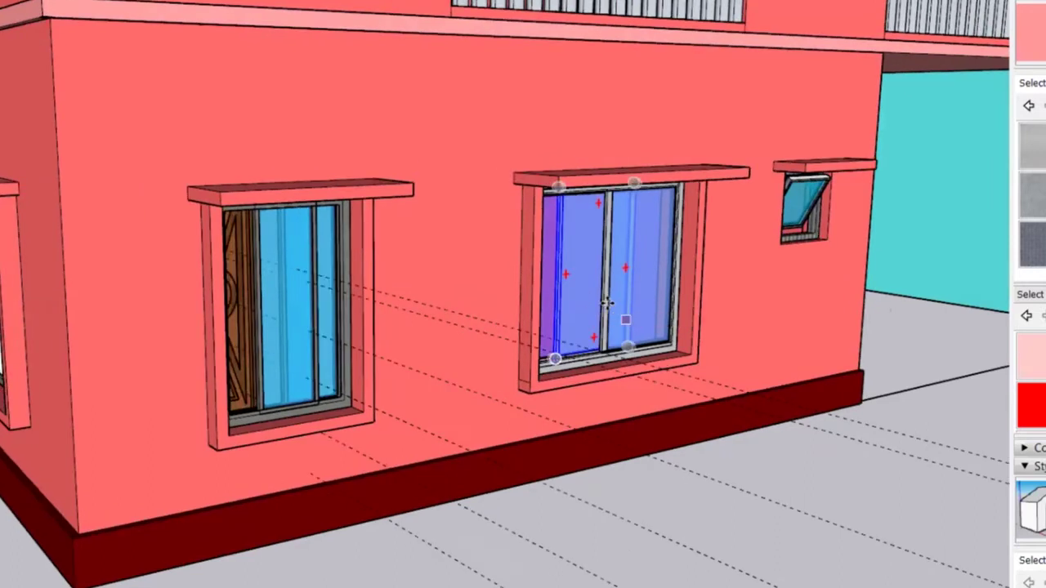
# - Zoom in toward the ground-floor window's sliding glass panes
pyautogui.scroll(3, 605, 302)
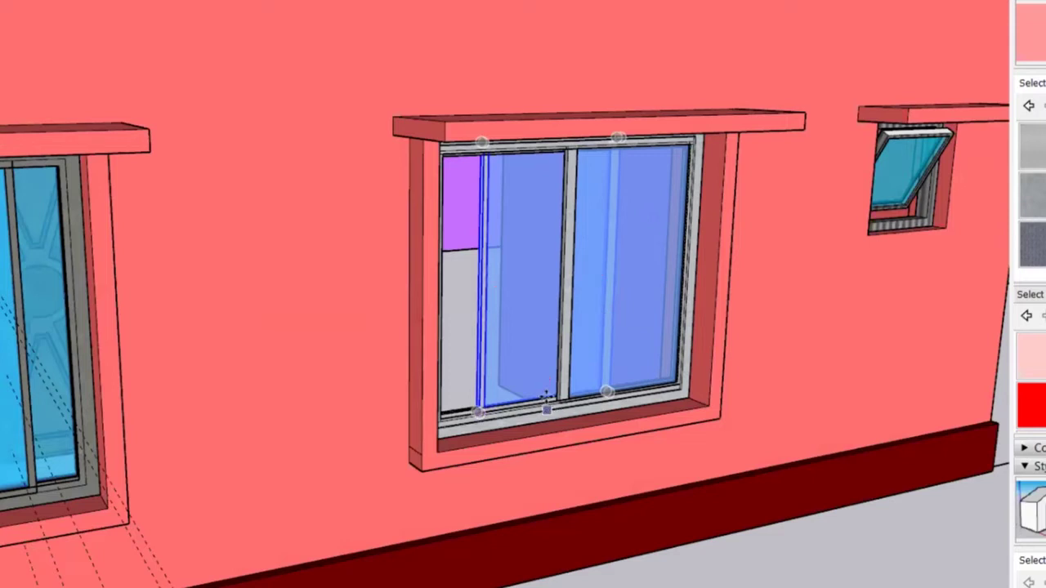
pyautogui.scroll(2, 546, 396)
pyautogui.scroll(2, 632, 400)
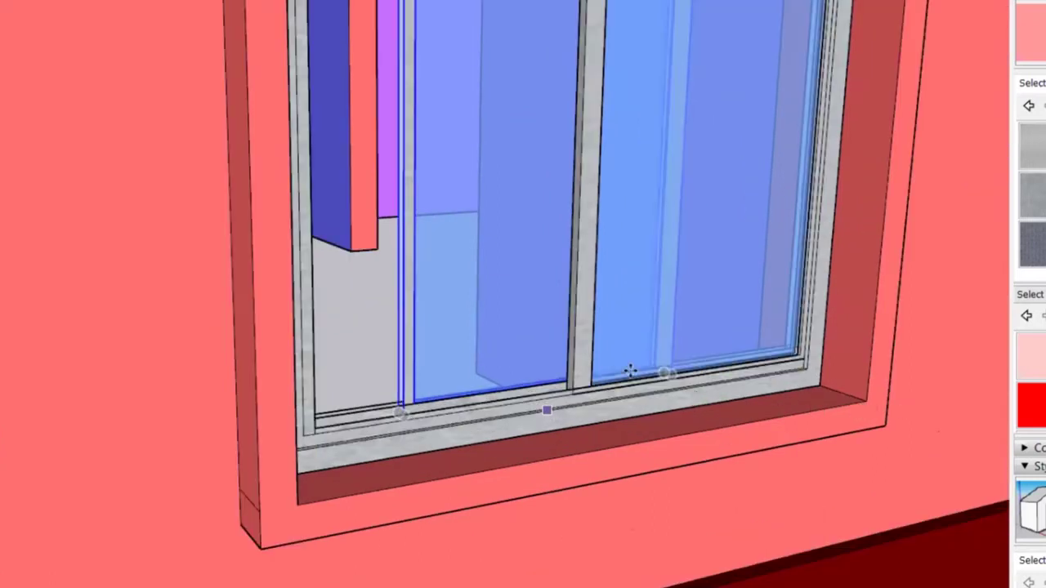
pyautogui.scroll(2, 547, 341)
pyautogui.scroll(2, 552, 323)
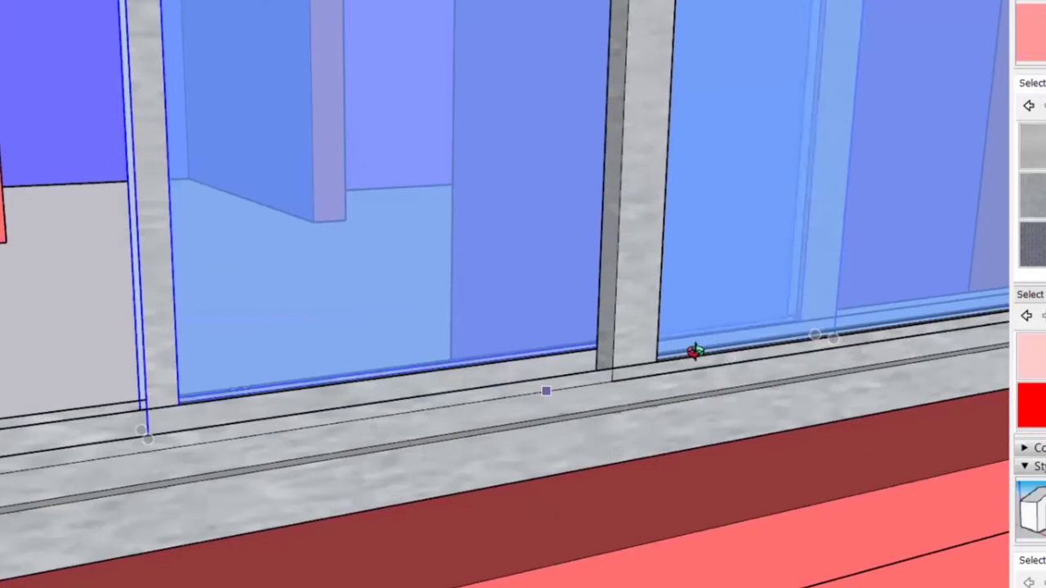
pyautogui.scroll(2, 694, 351)
pyautogui.scroll(2, 625, 318)
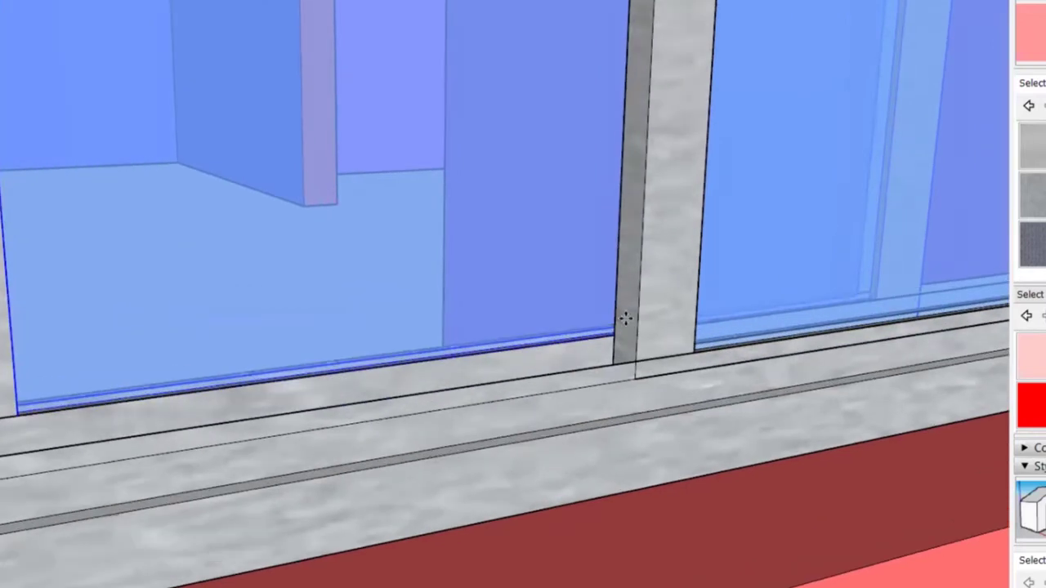
pyautogui.scroll(2, 653, 310)
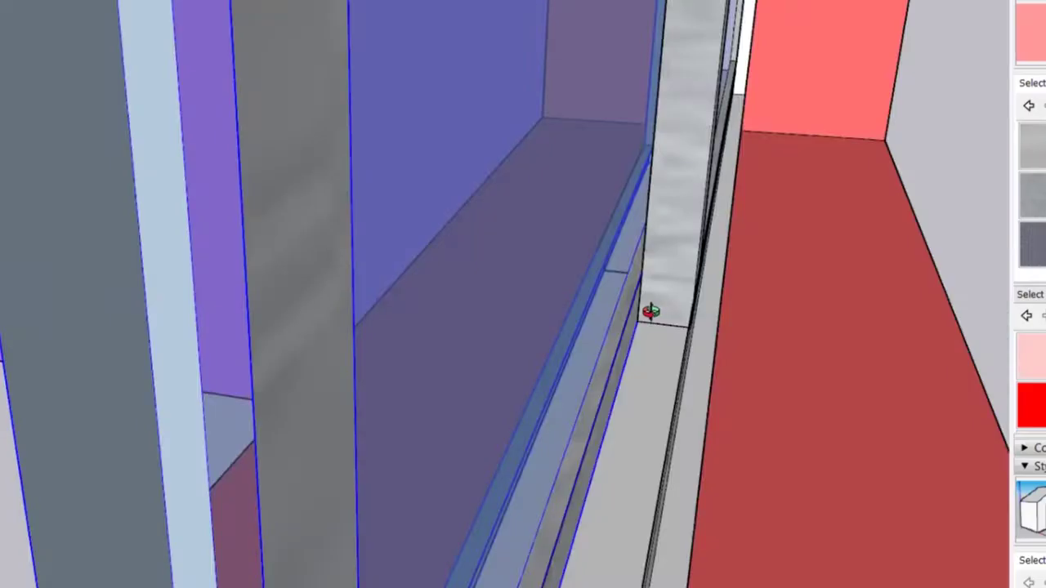
pyautogui.scroll(1, 645, 296)
pyautogui.scroll(1, 642, 295)
pyautogui.scroll(1, 637, 327)
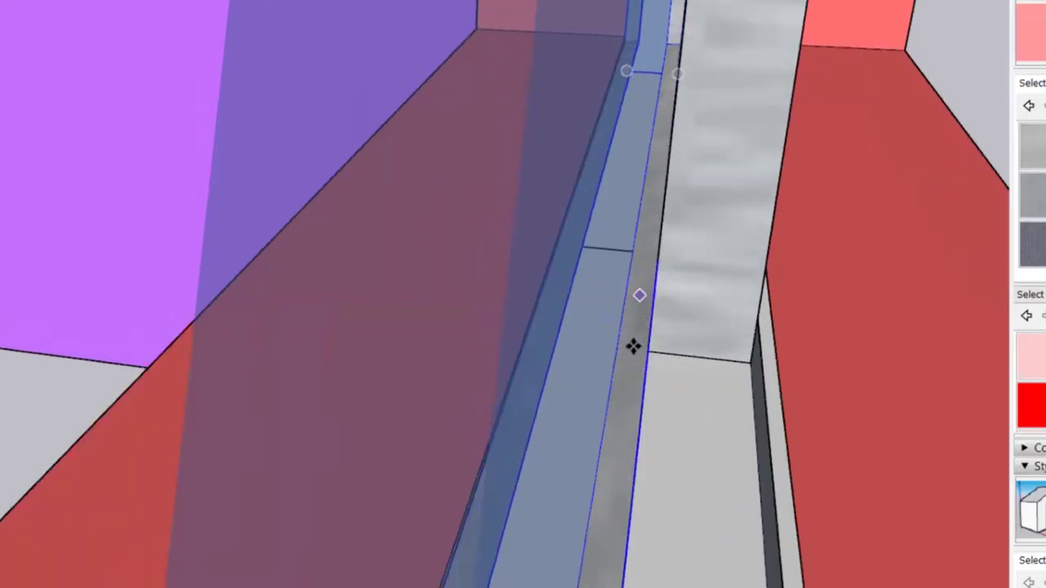
pyautogui.scroll(-1, 634, 351)
pyautogui.press('q')
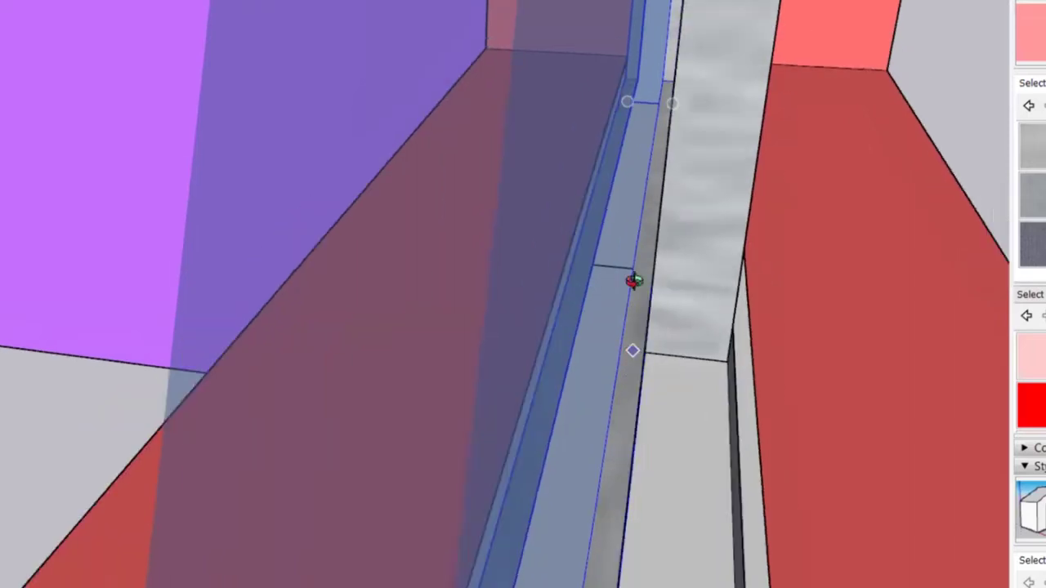
pyautogui.scroll(-1, 614, 282)
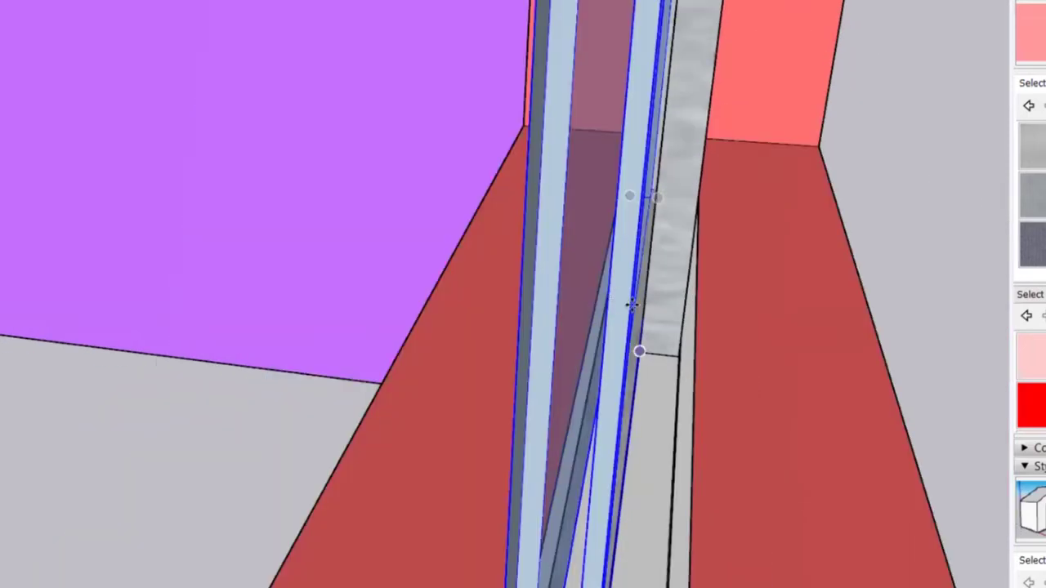
pyautogui.scroll(1, 613, 302)
pyautogui.scroll(3, 621, 314)
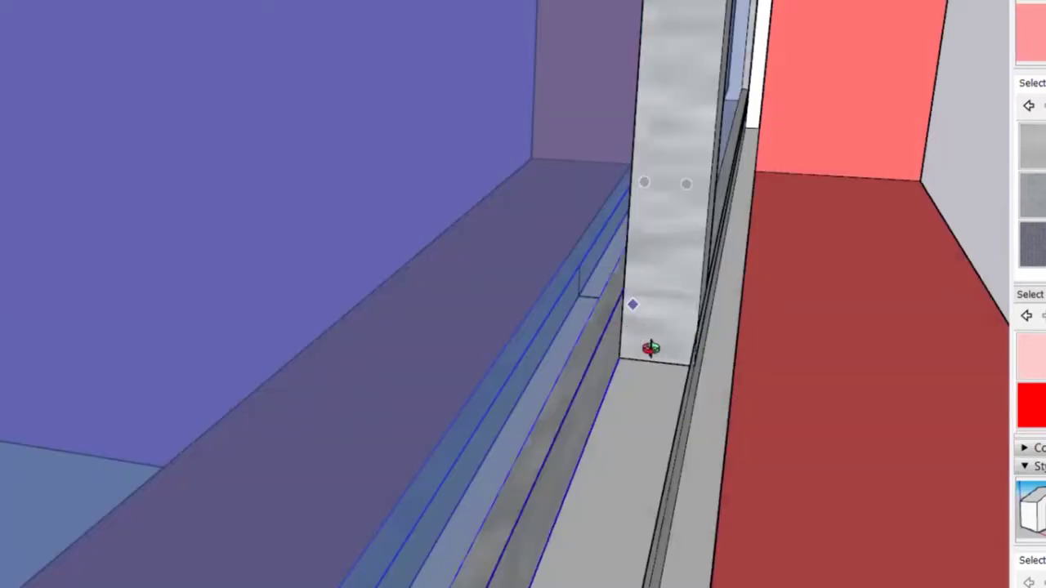
pyautogui.scroll(-2, 659, 351)
pyautogui.scroll(-1, 662, 354)
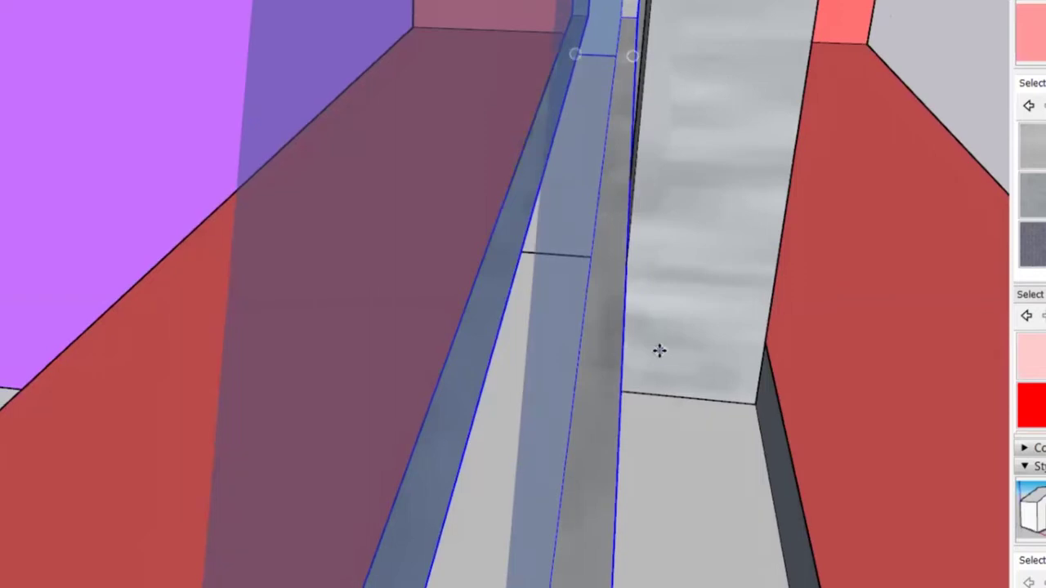
pyautogui.scroll(-1, 658, 351)
pyautogui.scroll(-1, 656, 350)
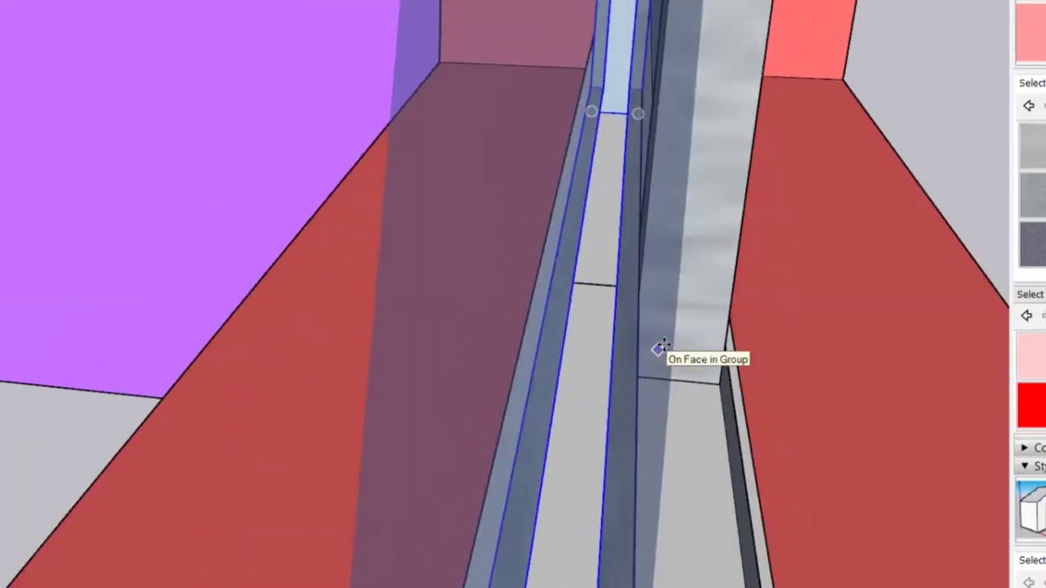
pyautogui.scroll(-1, 681, 326)
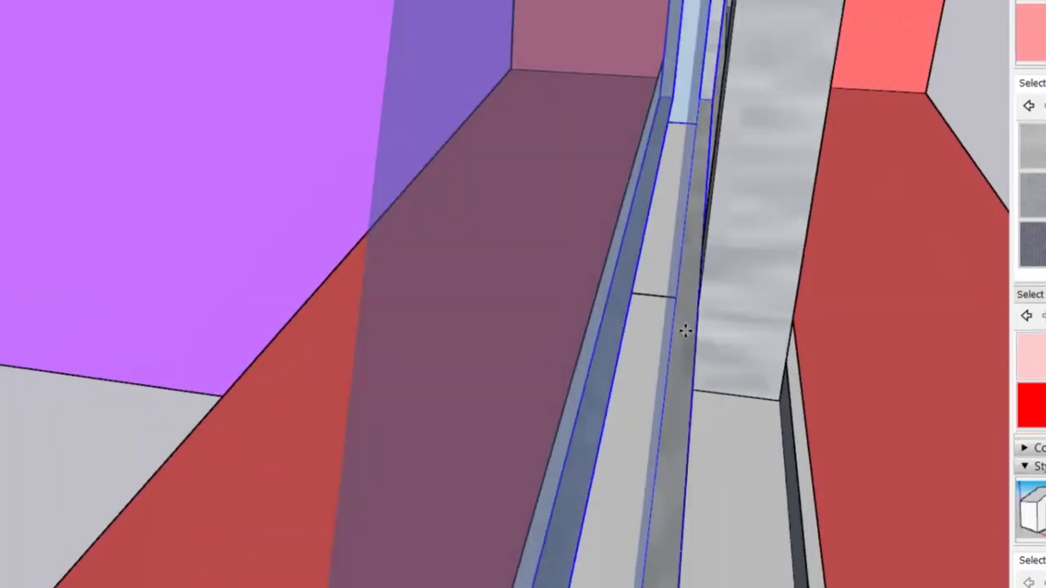
pyautogui.scroll(-1, 684, 330)
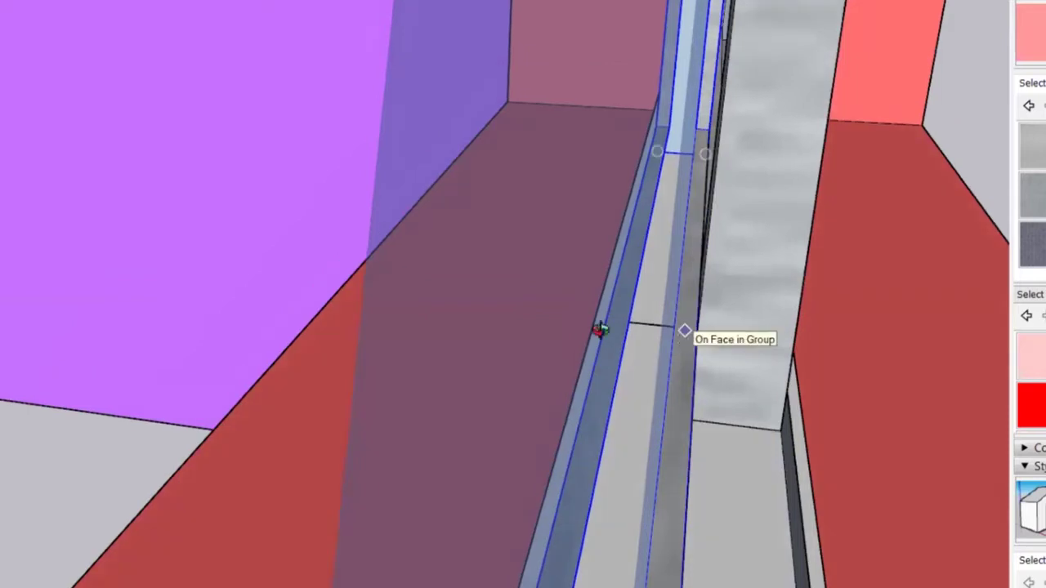
pyautogui.scroll(-1, 685, 339)
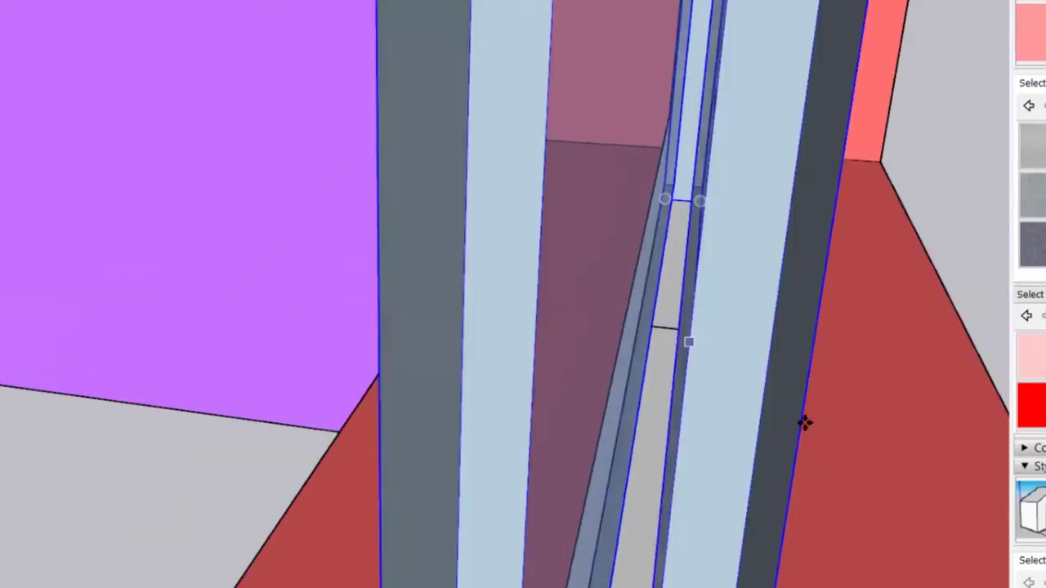
pyautogui.scroll(-1, 805, 424)
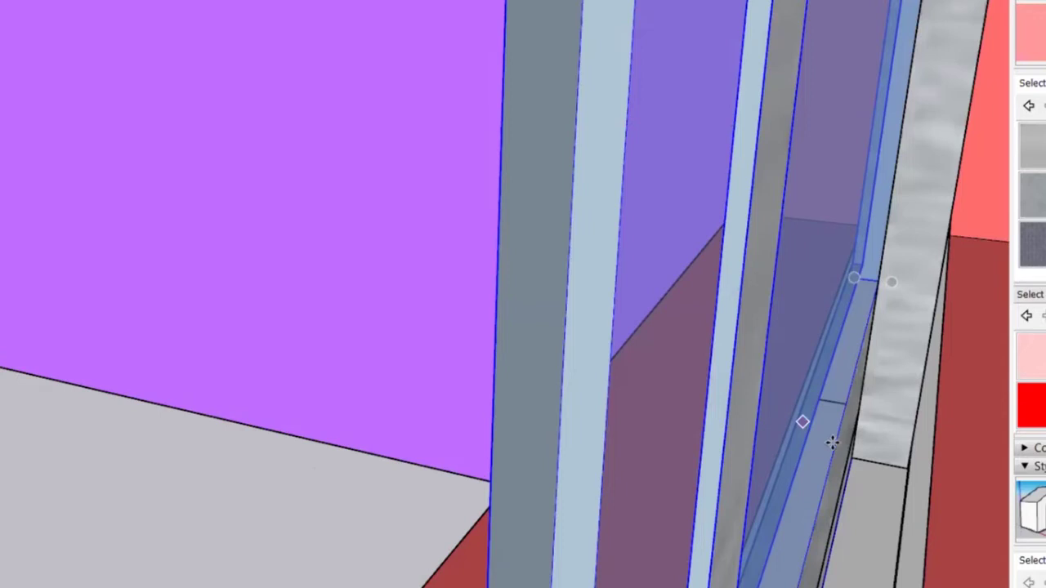
pyautogui.scroll(-1, 831, 437)
pyautogui.scroll(1, 832, 441)
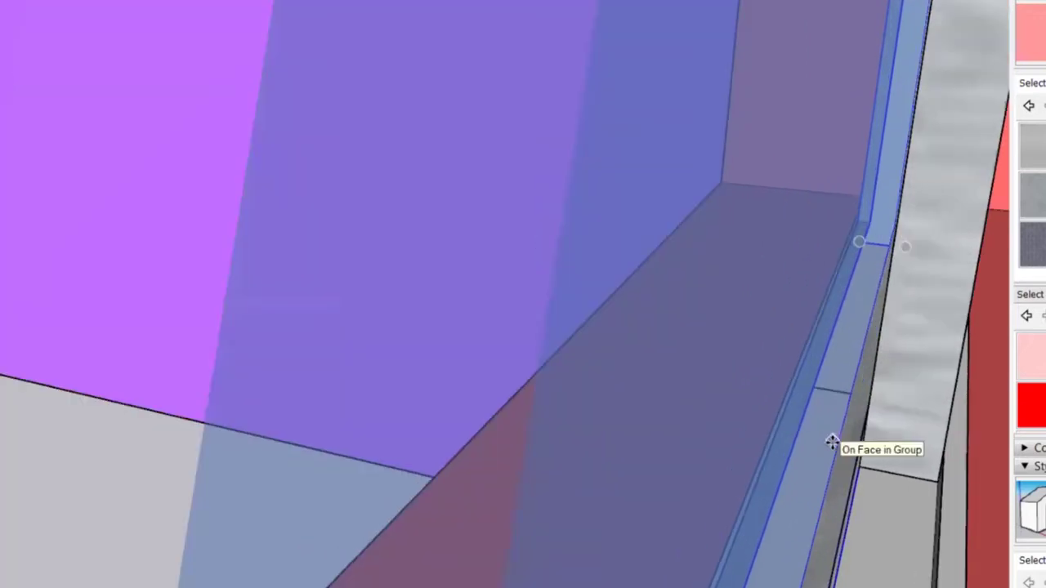
pyautogui.scroll(-1, 832, 441)
pyautogui.scroll(-1, 763, 422)
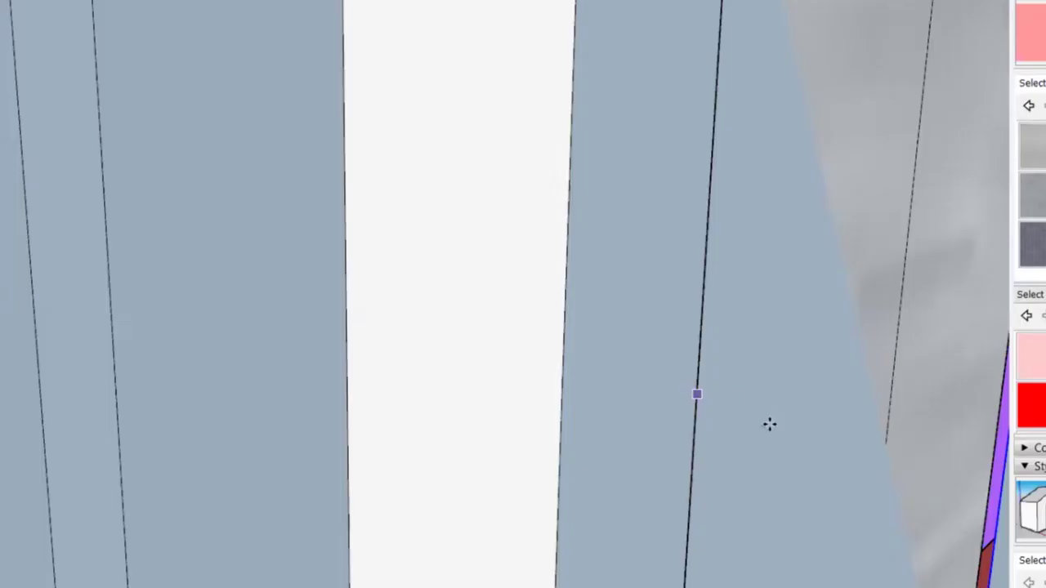
pyautogui.scroll(1, 773, 434)
pyautogui.scroll(1, 773, 434)
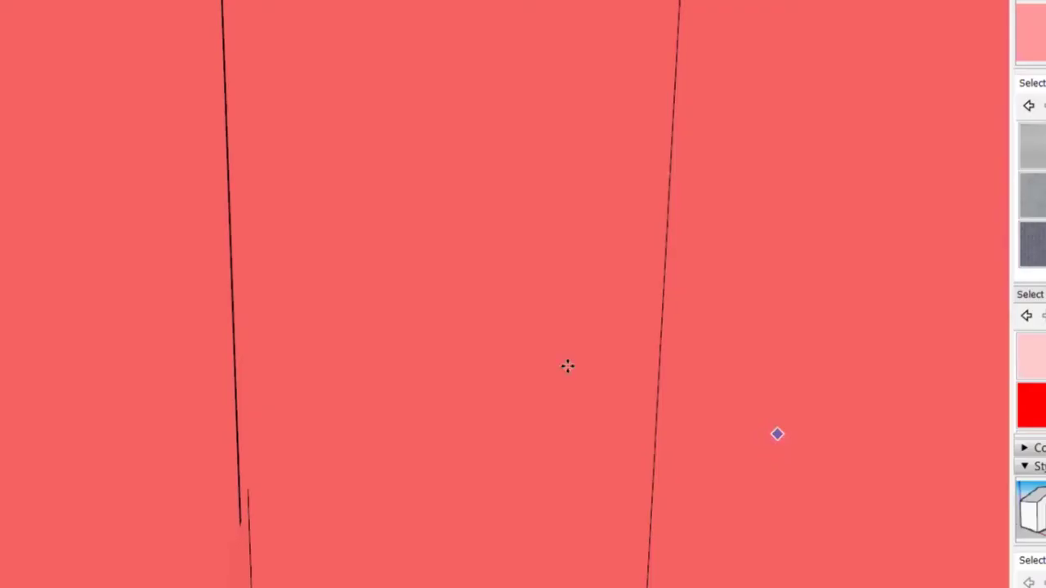
pyautogui.scroll(1, 670, 413)
pyautogui.scroll(-1, 692, 407)
pyautogui.scroll(-1, 698, 403)
pyautogui.scroll(-1, 695, 400)
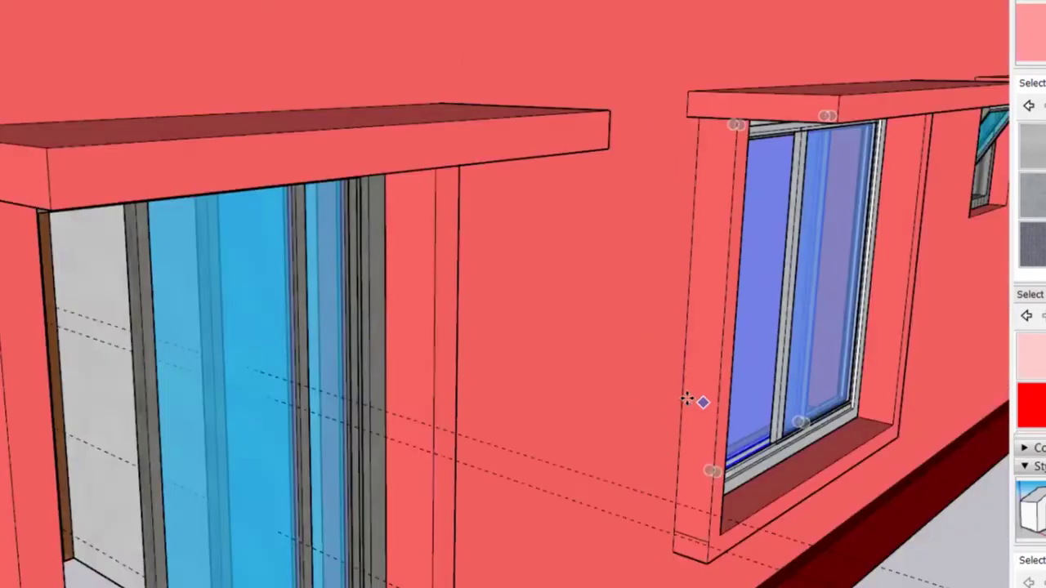
# - Zoom out to the whole house and activate the Move tool (M) for the upper-floor walls
pyautogui.scroll(-3, 530, 305)
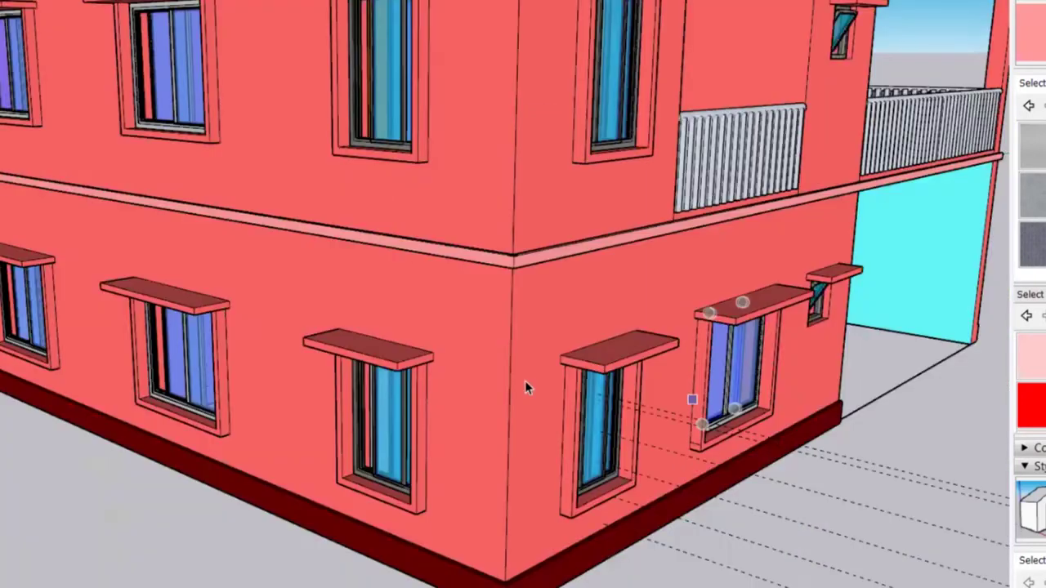
pyautogui.press('m')
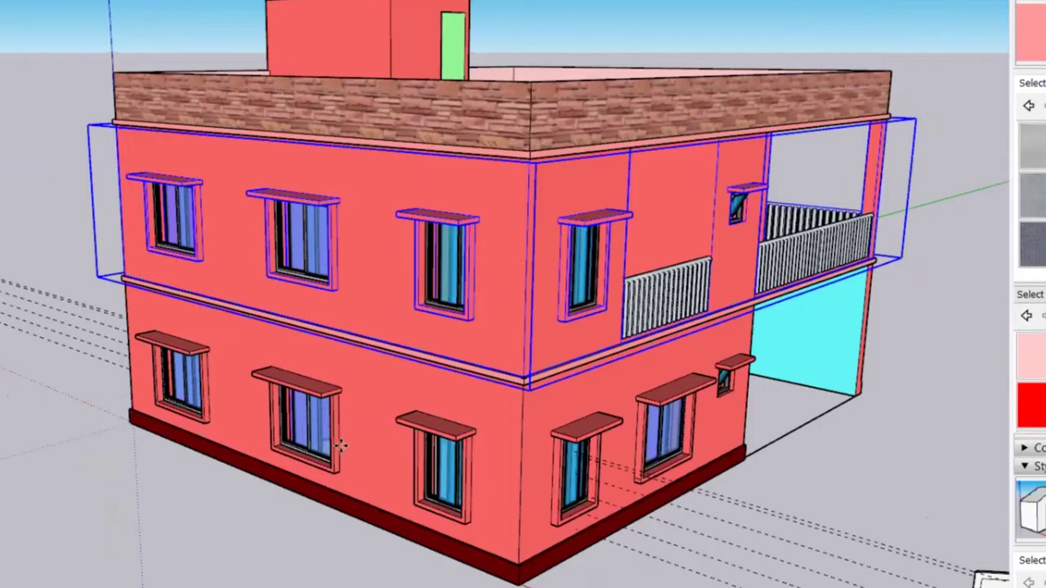
# - Drag the upper-floor wall group off to the left of the house, then zoom to check the result
pyautogui.scroll(-1, 595, 399)
pyautogui.moveTo(594, 399); pyautogui.dragTo(204, 449)
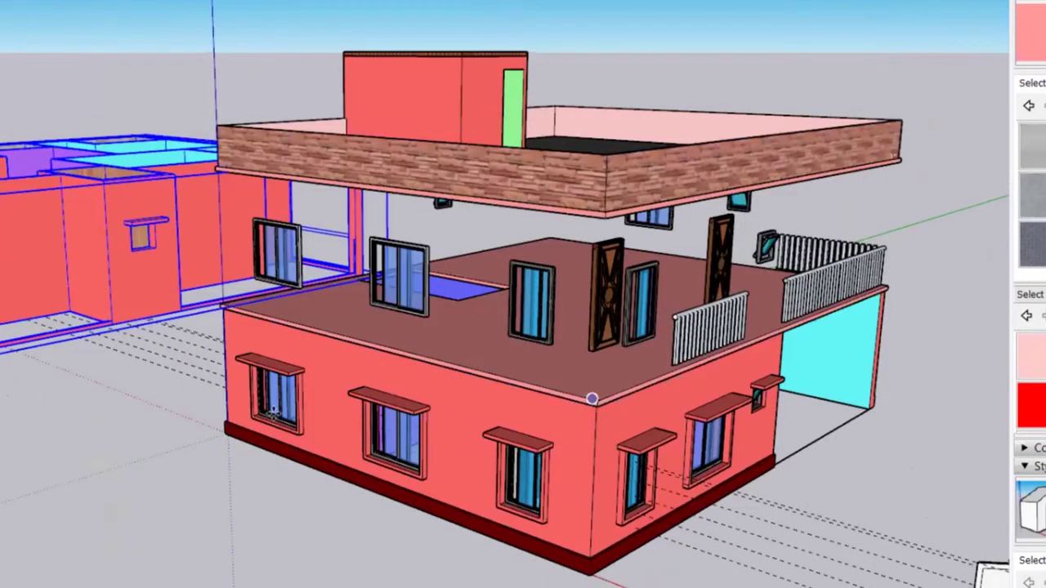
pyautogui.scroll(2, 559, 378)
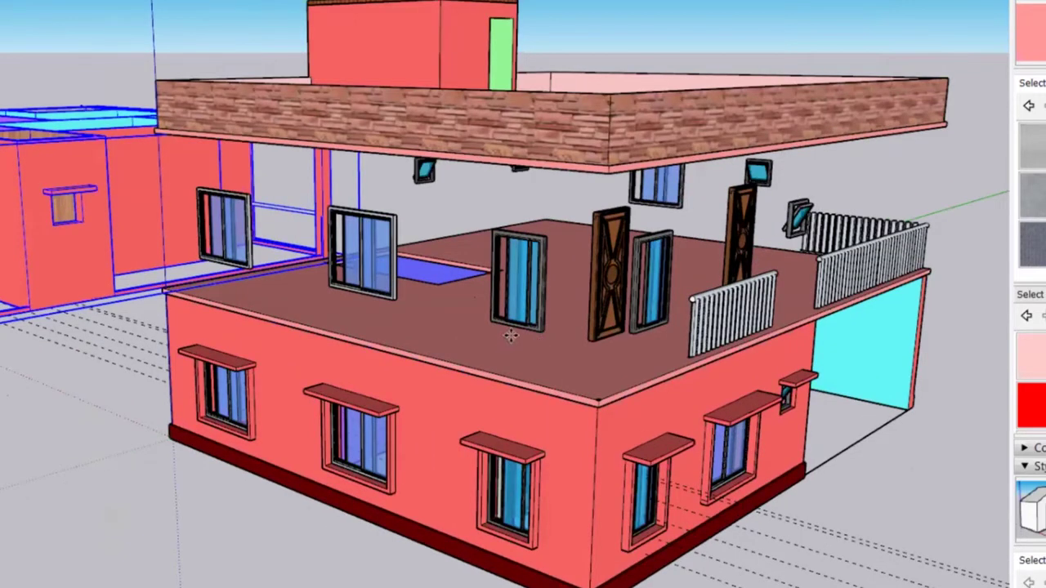
pyautogui.scroll(-5, 510, 336)
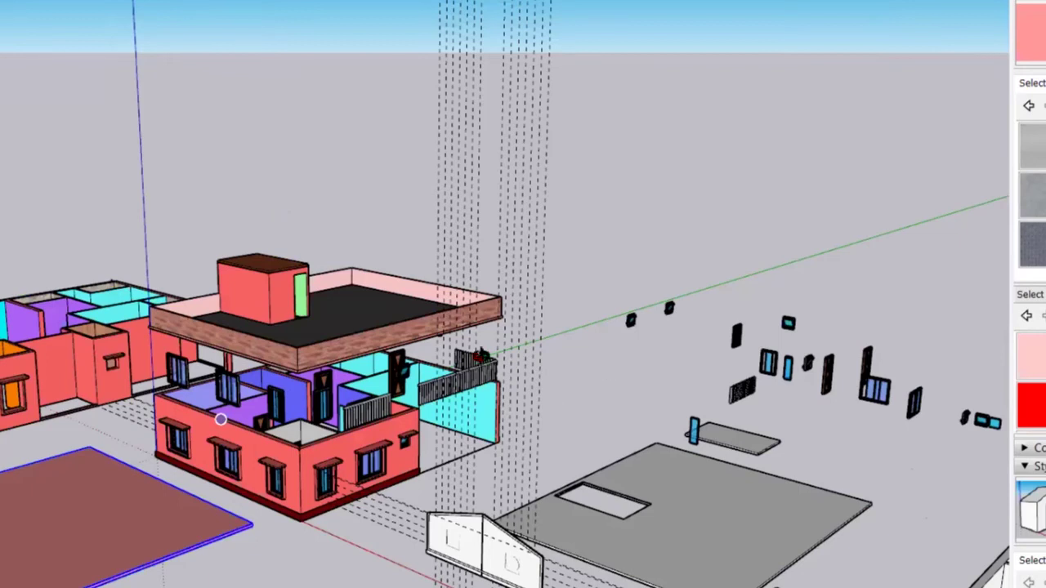
pyautogui.scroll(4, 479, 362)
# - Return to Select, orbit above the house and zoom into the ground-floor rooms and wooden doors
pyautogui.press('space')
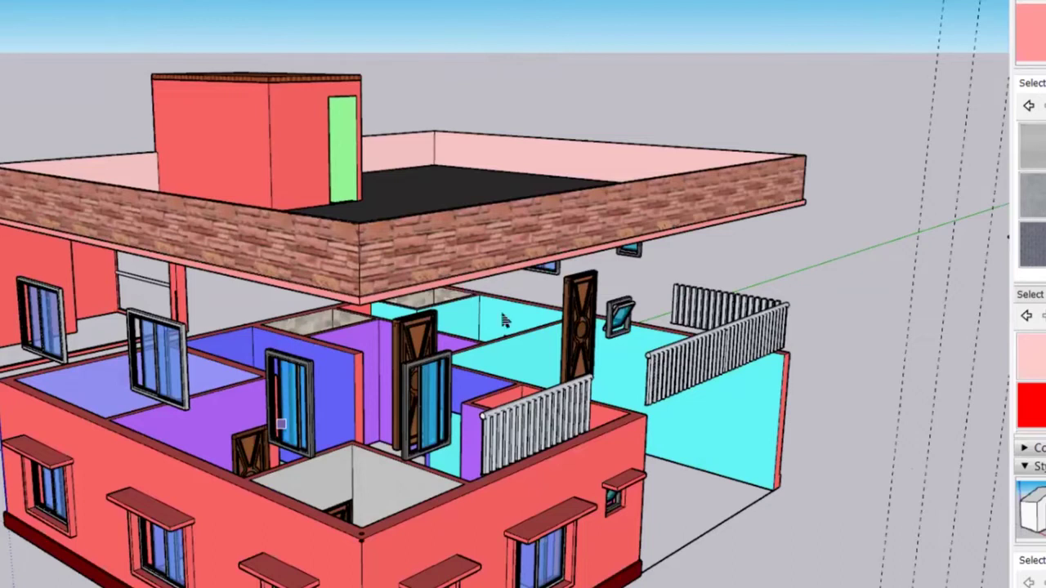
pyautogui.moveTo(519, 227); pyautogui.dragTo(553, 275, button='middle')
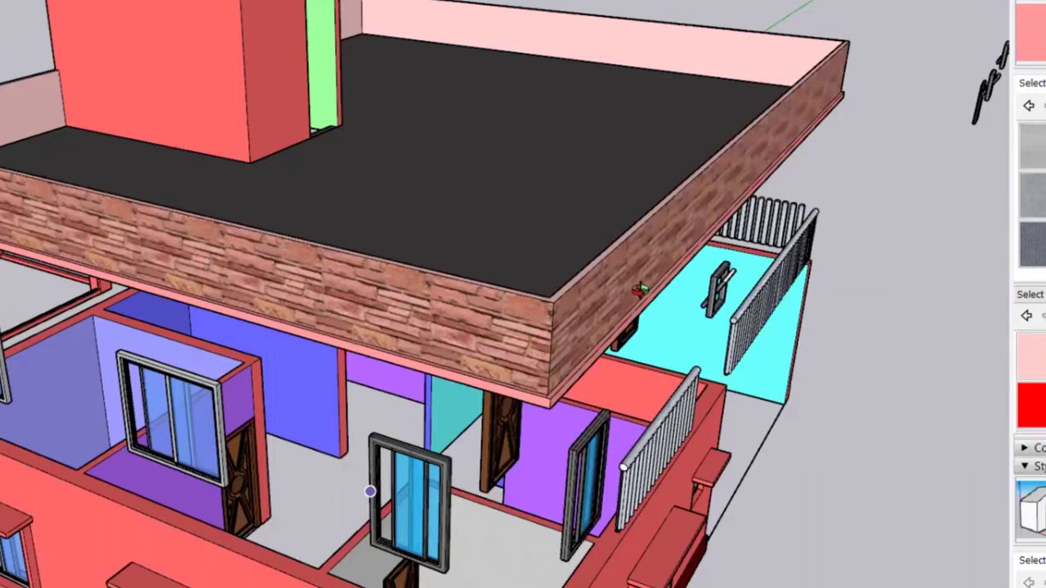
pyautogui.scroll(5, 640, 290)
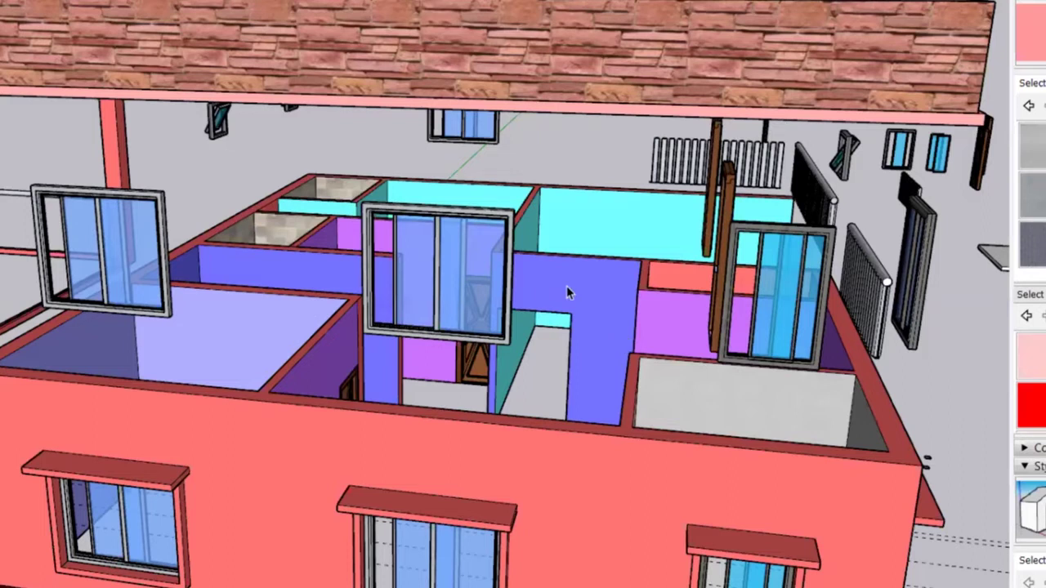
pyautogui.scroll(-2, 566, 288)
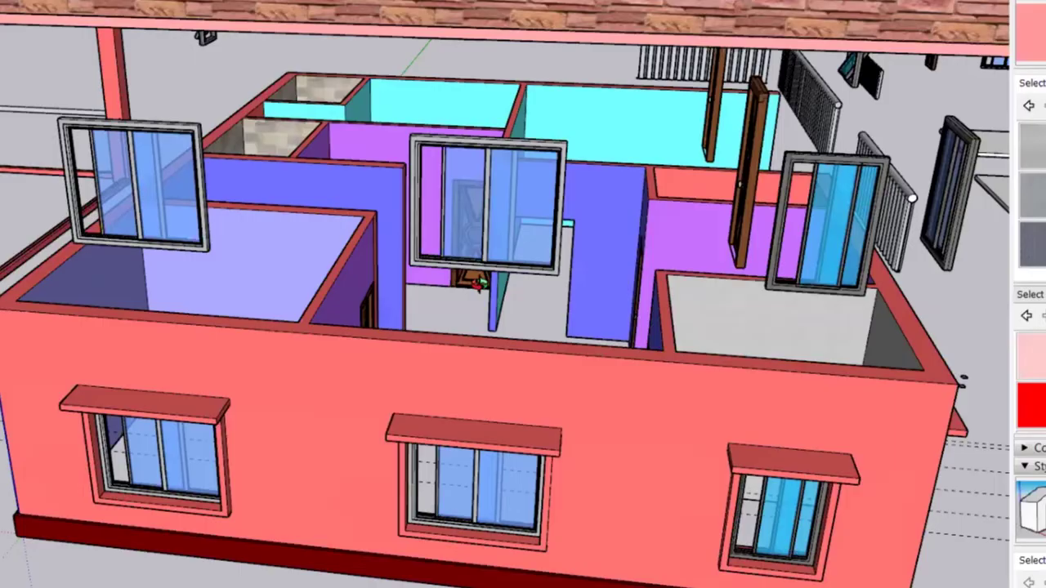
pyautogui.scroll(5, 470, 278)
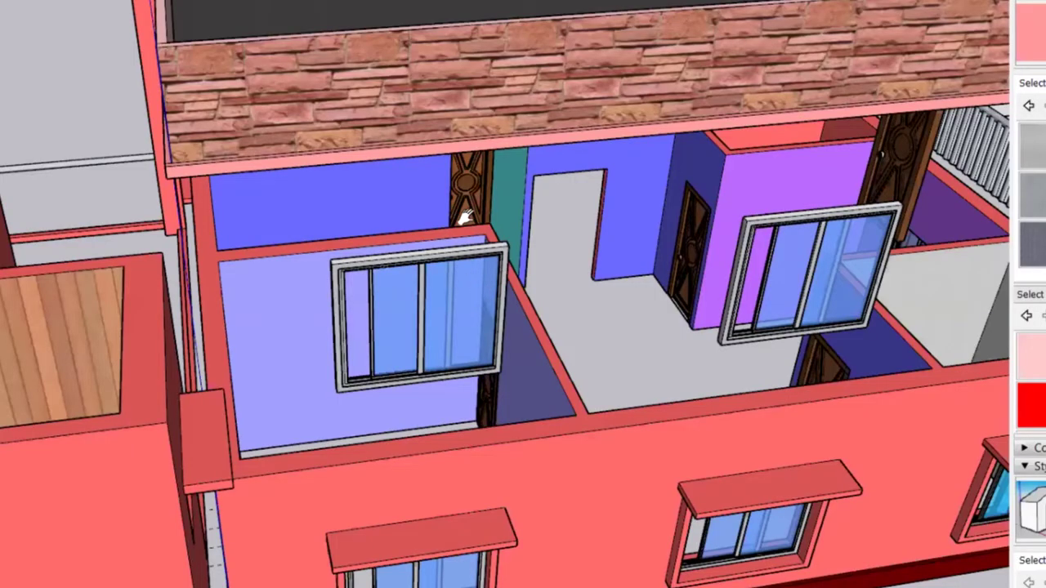
pyautogui.scroll(-3, 443, 237)
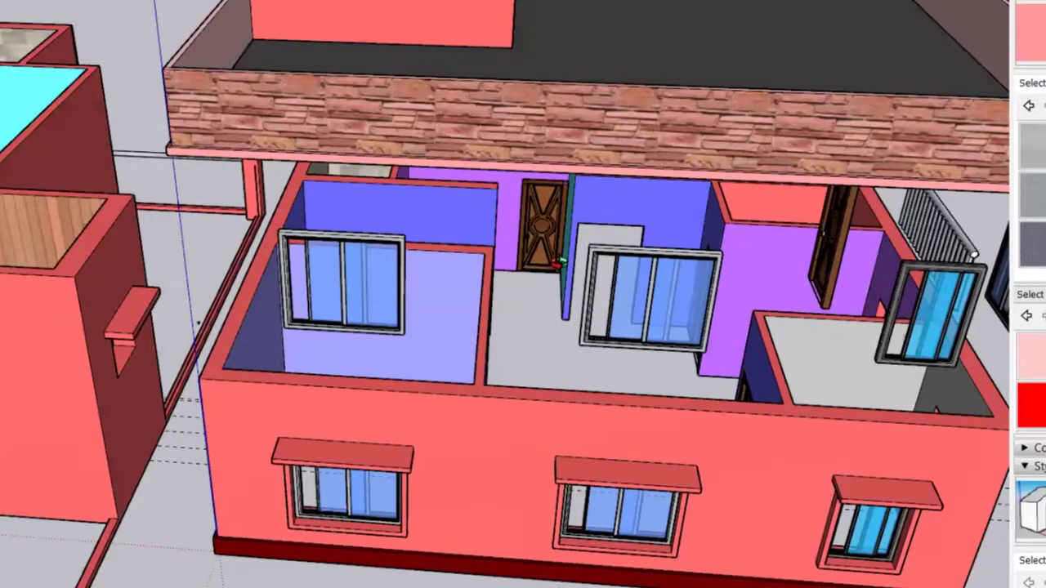
pyautogui.scroll(5, 581, 270)
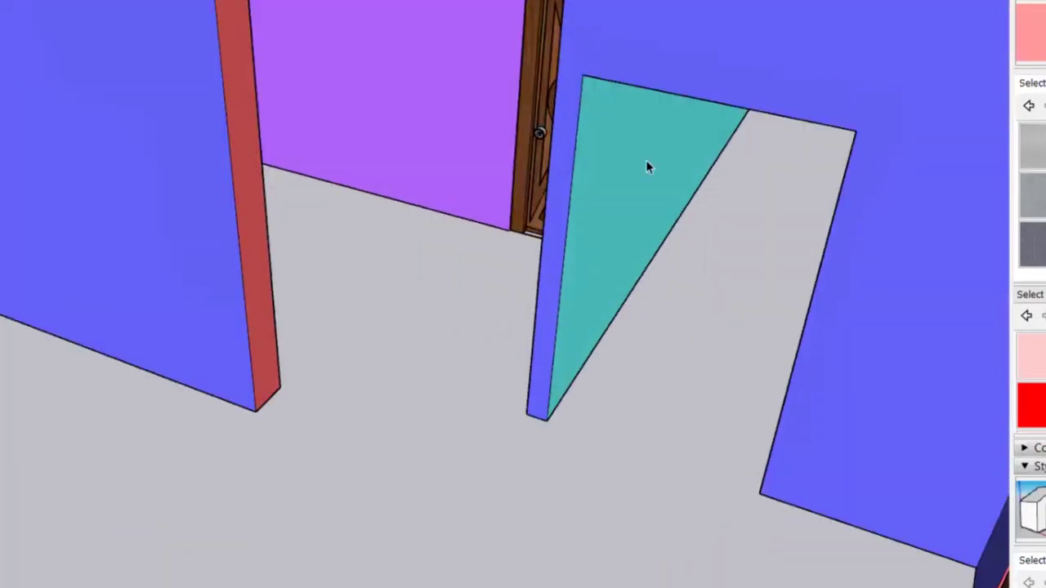
# - Zoom through the interior and back out to the pink ground-floor wall with its windows
pyautogui.scroll(3, 645, 166)
pyautogui.scroll(2, 649, 204)
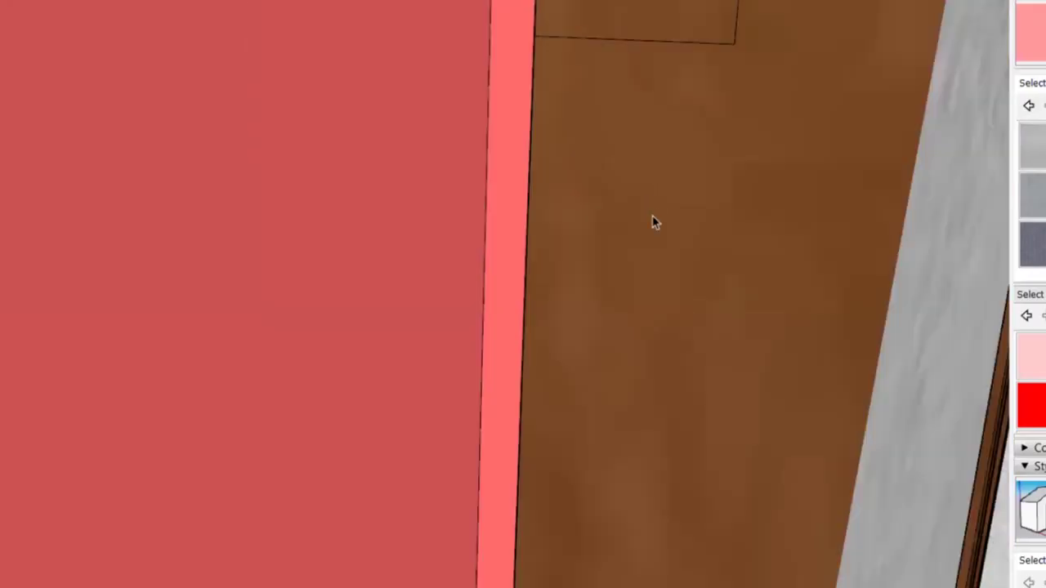
pyautogui.scroll(2, 658, 219)
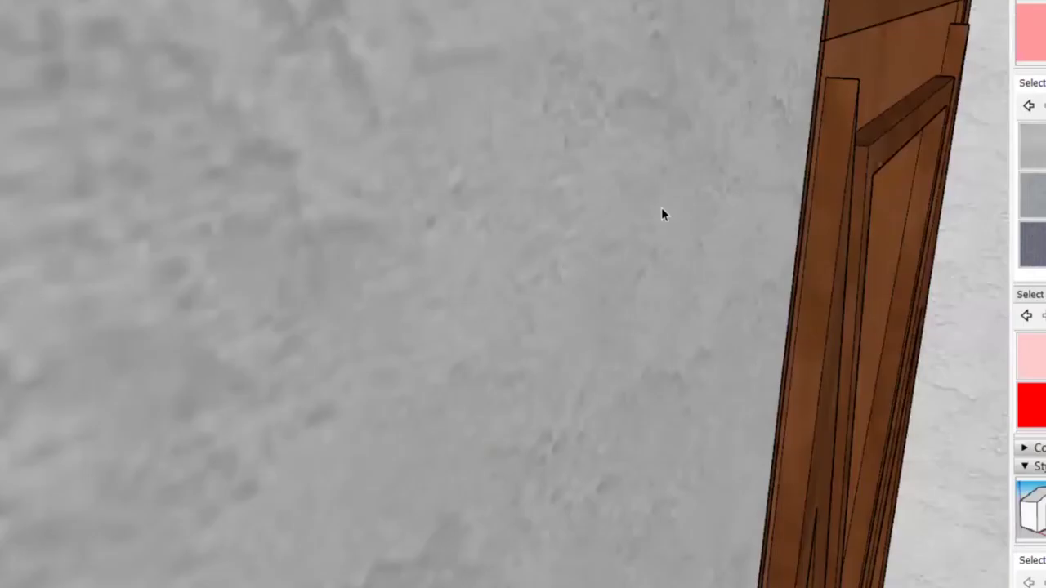
pyautogui.scroll(2, 663, 212)
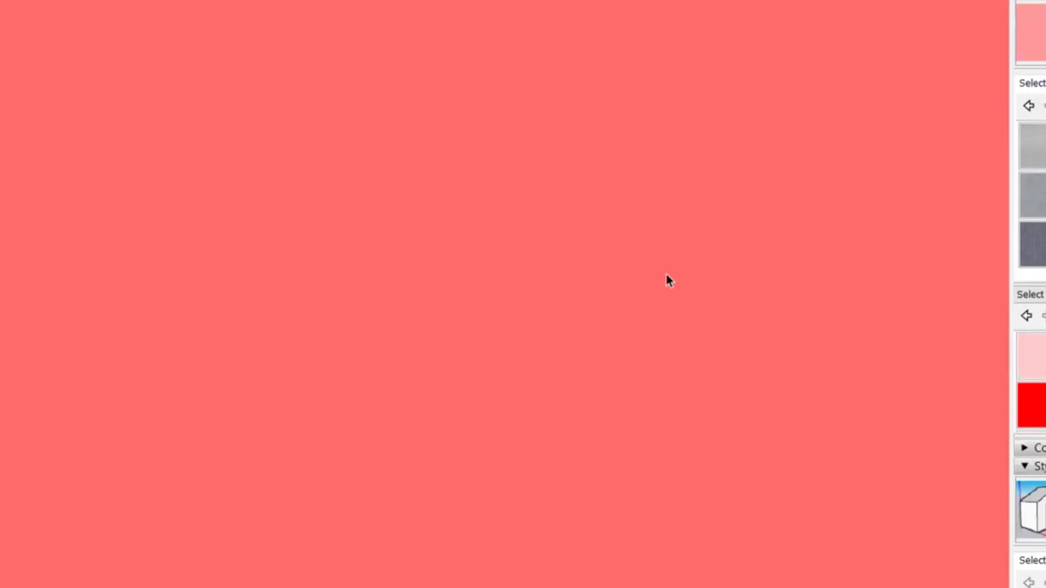
pyautogui.scroll(-3, 681, 282)
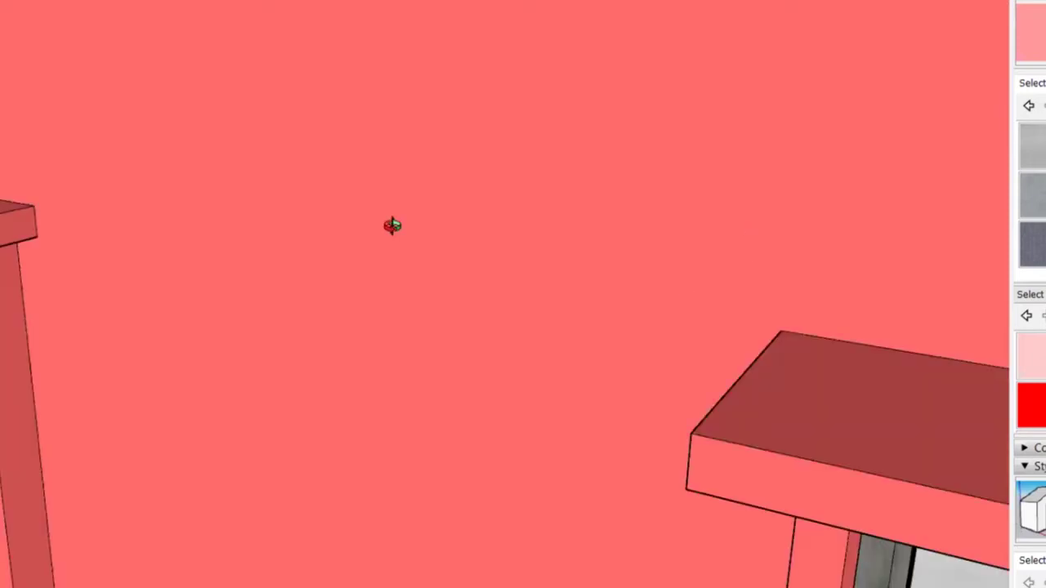
pyautogui.scroll(-5, 740, 303)
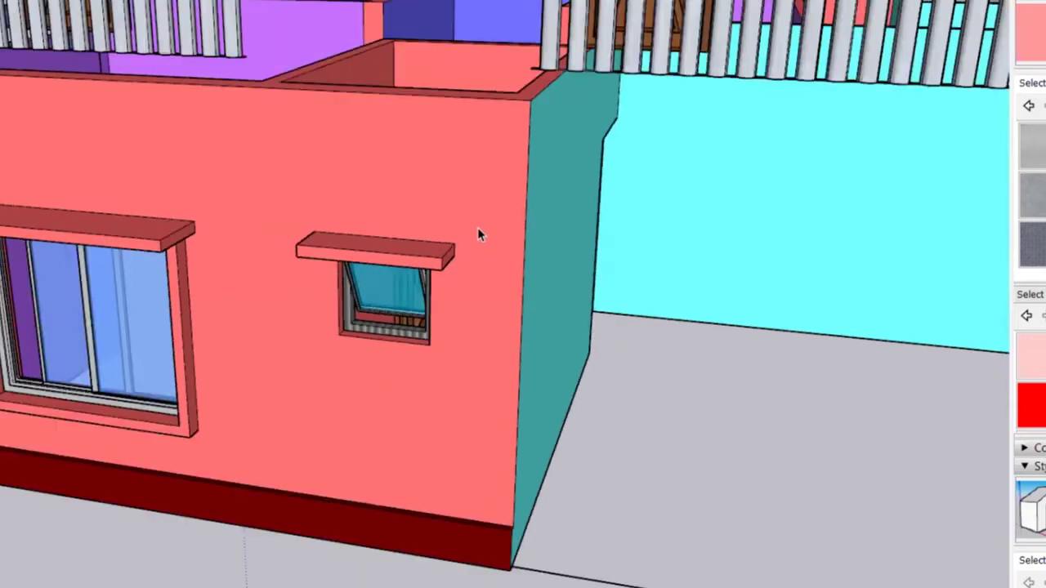
# - Orbit above the opened ground floor to look over the pink-walled corner room and detached window
pyautogui.moveTo(418, 168); pyautogui.dragTo(784, 200, button='middle')
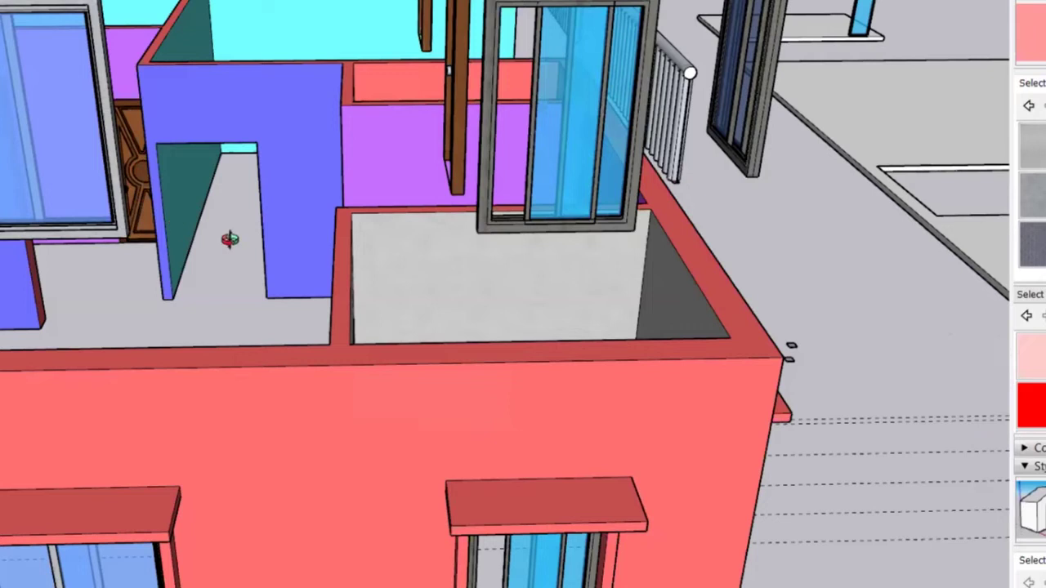
# - Zoom out and orbit to view the whole two-storey house beside the floor slab and roof
pyautogui.scroll(-3, 168, 265)
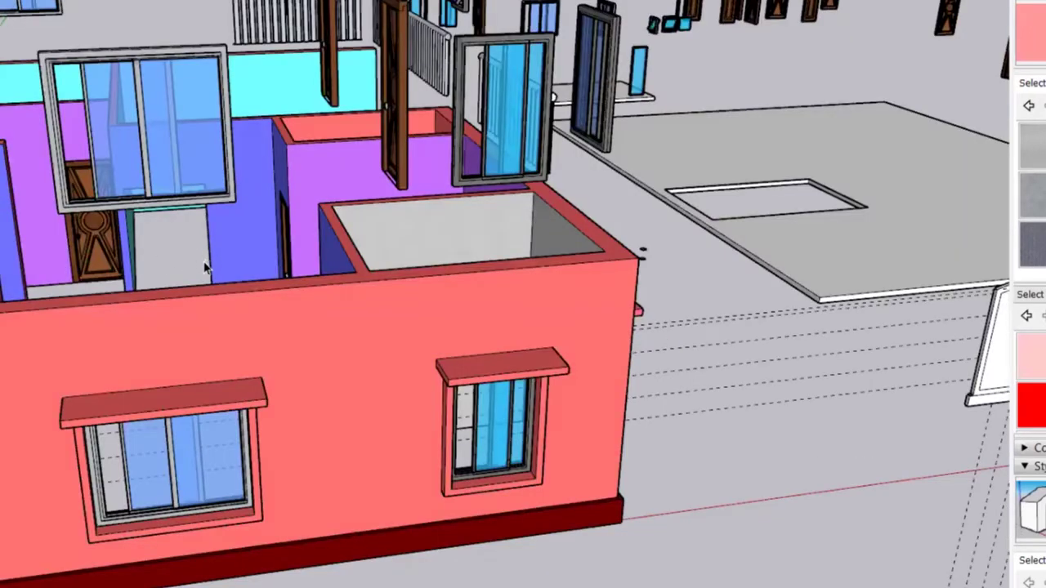
pyautogui.scroll(-2, 206, 263)
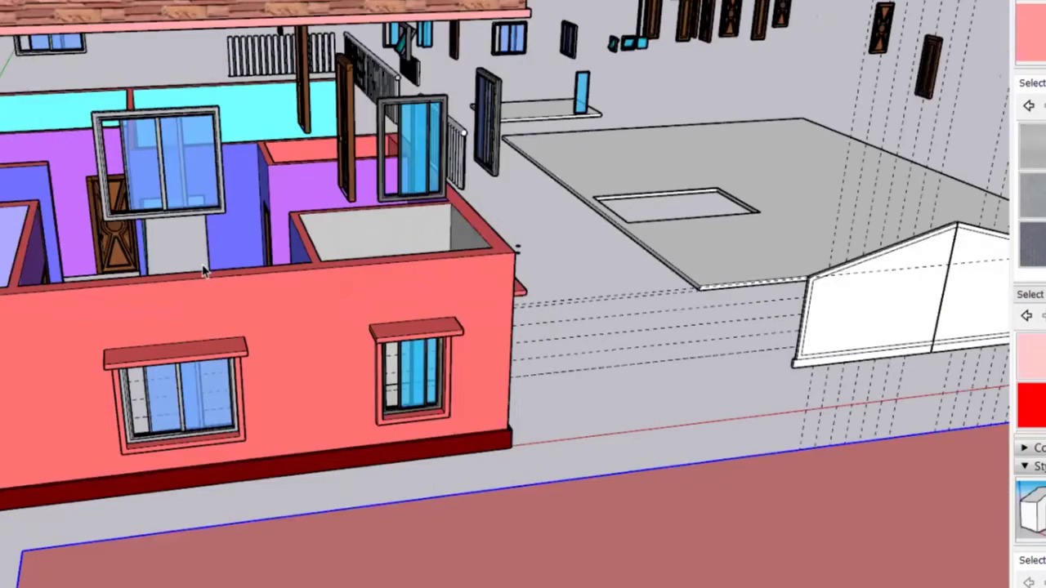
pyautogui.scroll(-2, 204, 272)
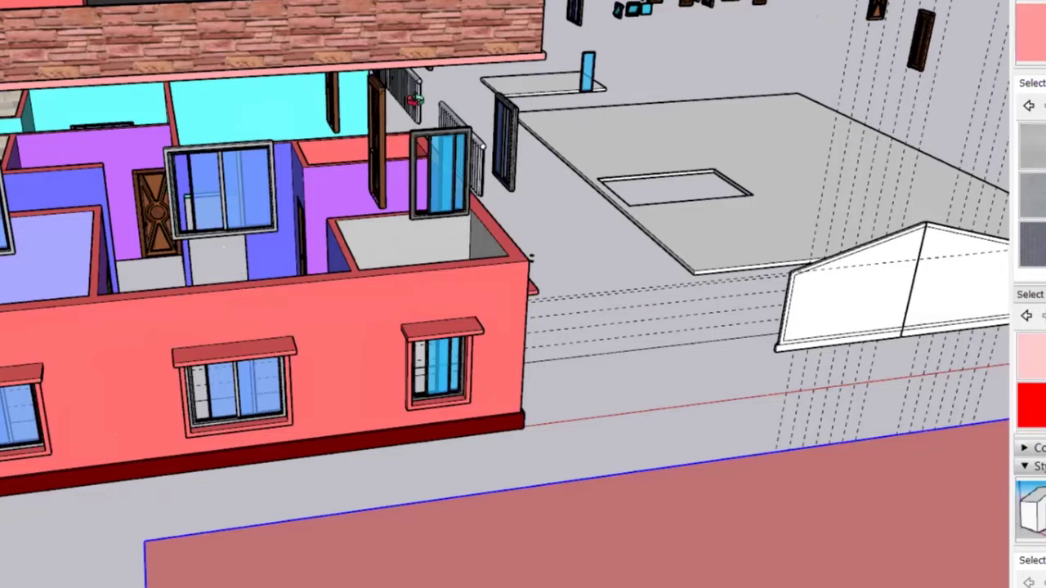
pyautogui.moveTo(415, 136); pyautogui.dragTo(480, 99, button='middle')
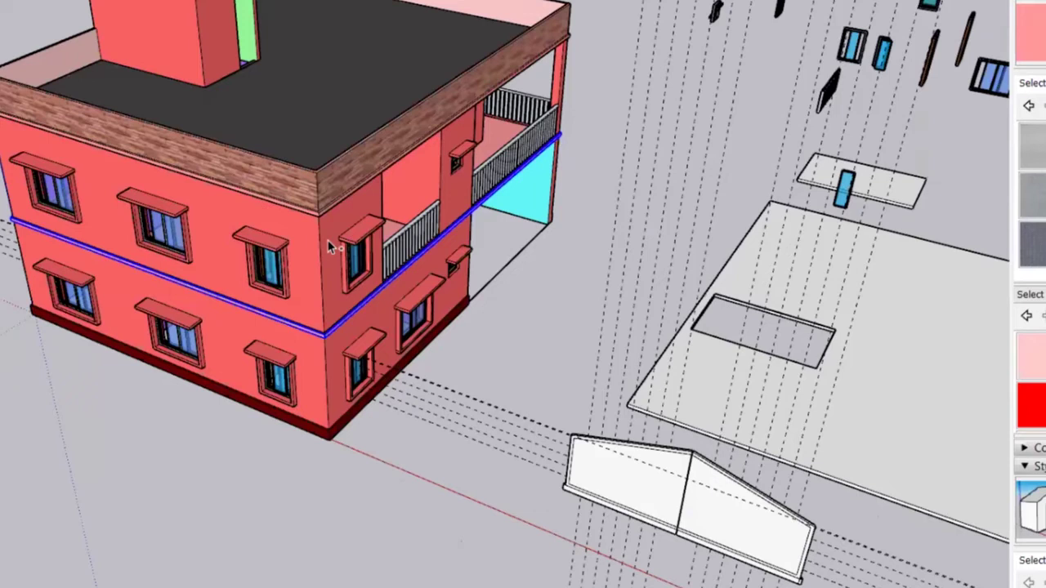
# - Zoom out and orbit toward the raised roof slab above the ground-floor rooms
pyautogui.scroll(-3, 331, 248)
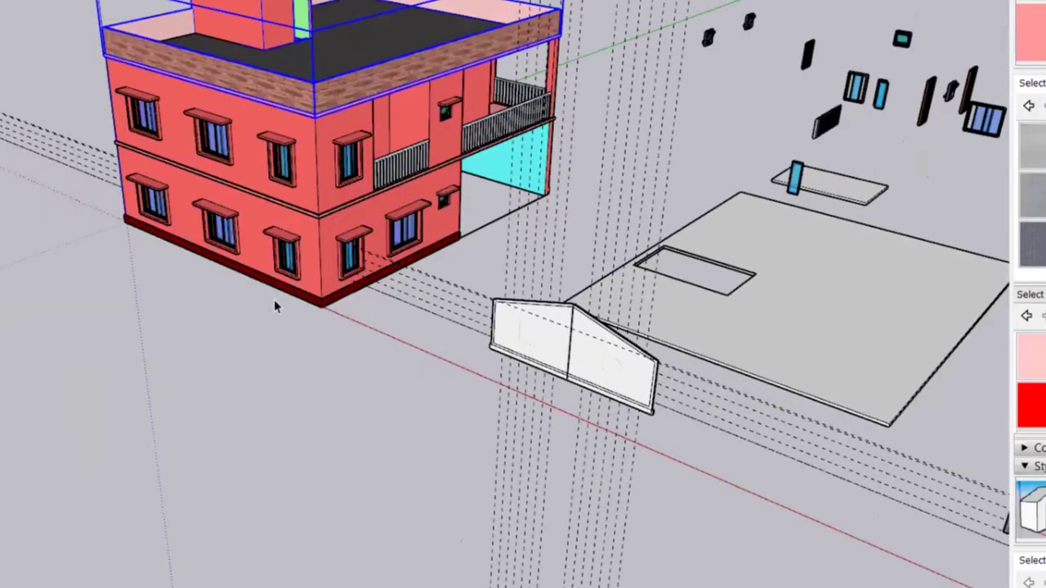
pyautogui.moveTo(347, 302); pyautogui.dragTo(477, 329, button='middle')
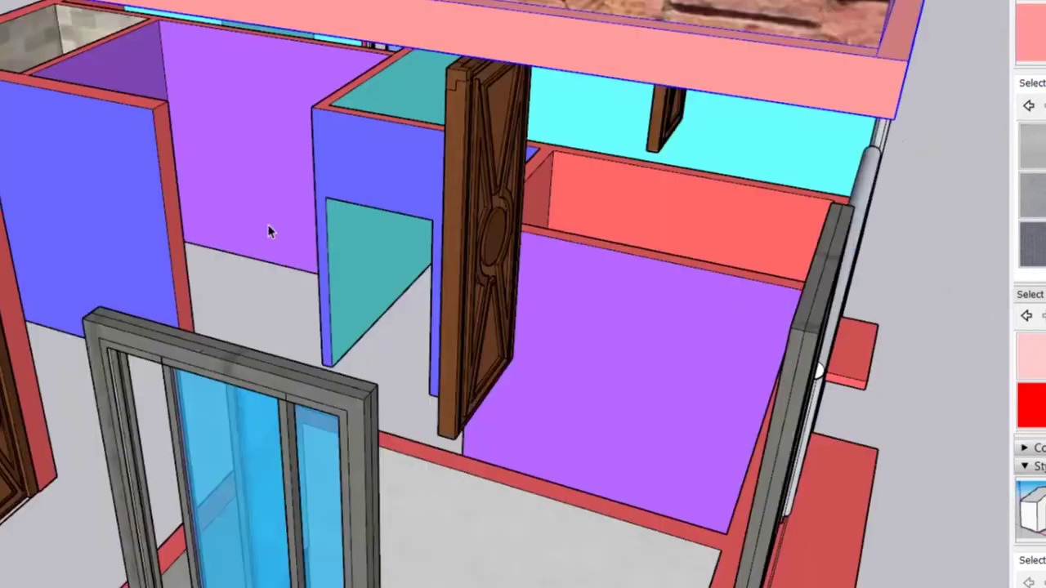
# - Pan and orbit around the house, tilting down to a flat view over the gravel ground
pyautogui.press('h')
pyautogui.scroll(-2, 262, 288)
pyautogui.moveTo(261, 288); pyautogui.dragTo(307, 292, button='middle')
pyautogui.moveTo(320, 106)
pyautogui.mouseDown(button='middle')
pyautogui.moveTo(329, 20)
pyautogui.moveTo(280, 226)
pyautogui.mouseUp(button='middle')
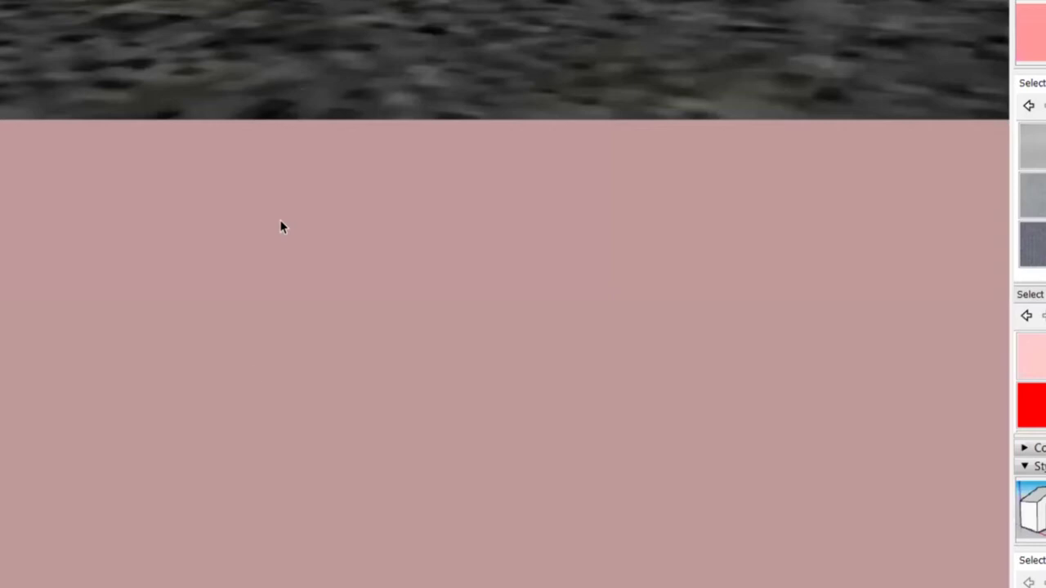
pyautogui.moveTo(306, 150); pyautogui.dragTo(310, 180, button='middle')
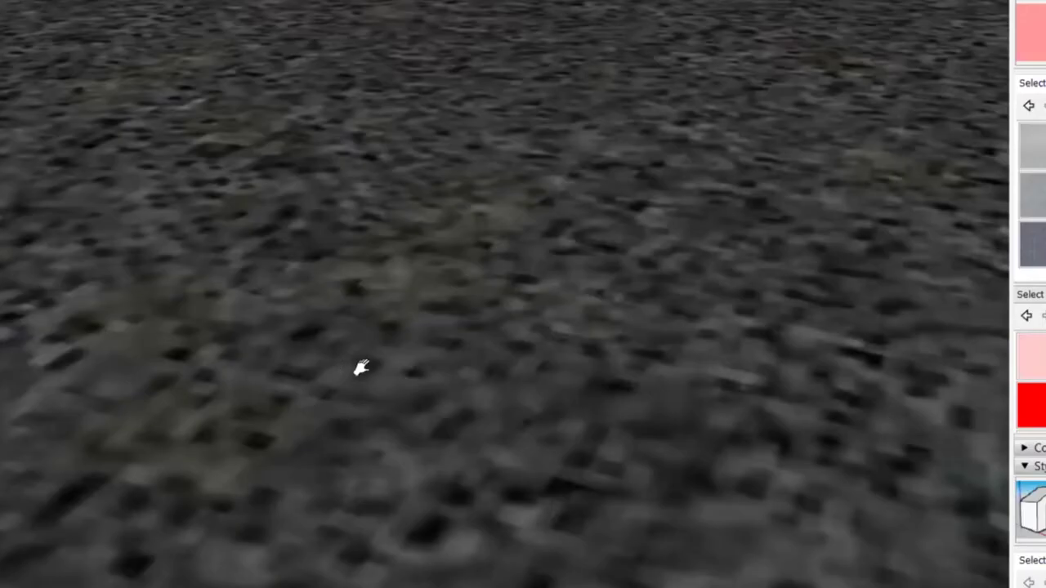
pyautogui.moveTo(343, 444); pyautogui.dragTo(406, 346, button='middle')
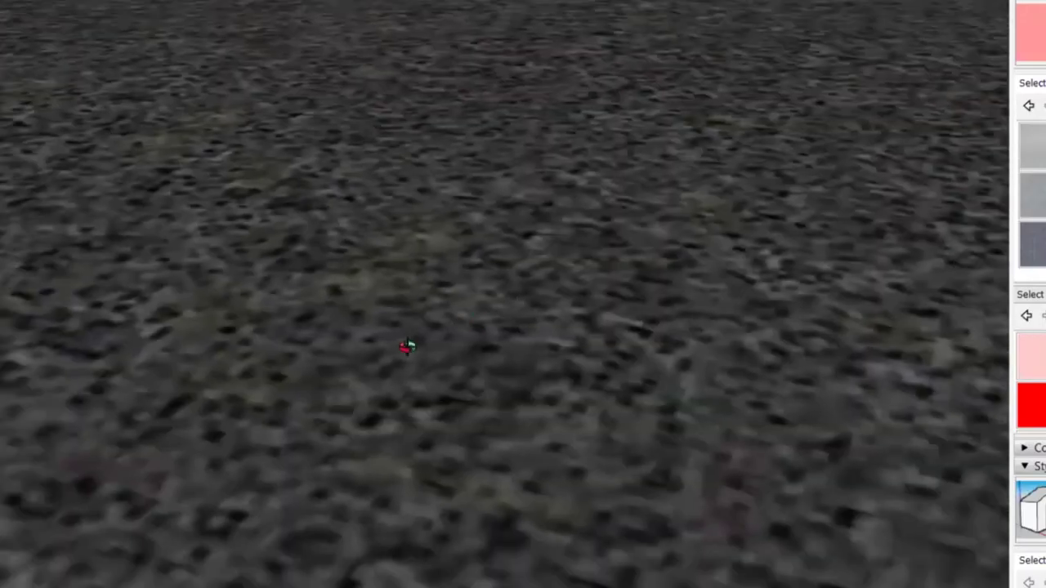
pyautogui.moveTo(466, 281); pyautogui.dragTo(183, 299, button='middle')
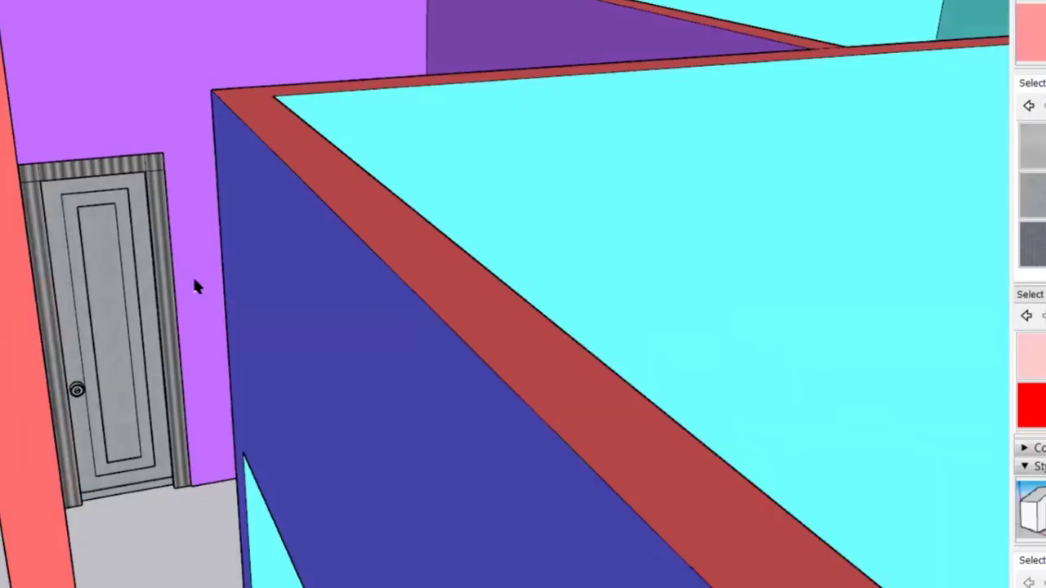
# - Orbit and zoom through the ground-floor rooms toward the panelled door and blue and purple walls
pyautogui.moveTo(194, 281); pyautogui.dragTo(185, 294, button='middle')
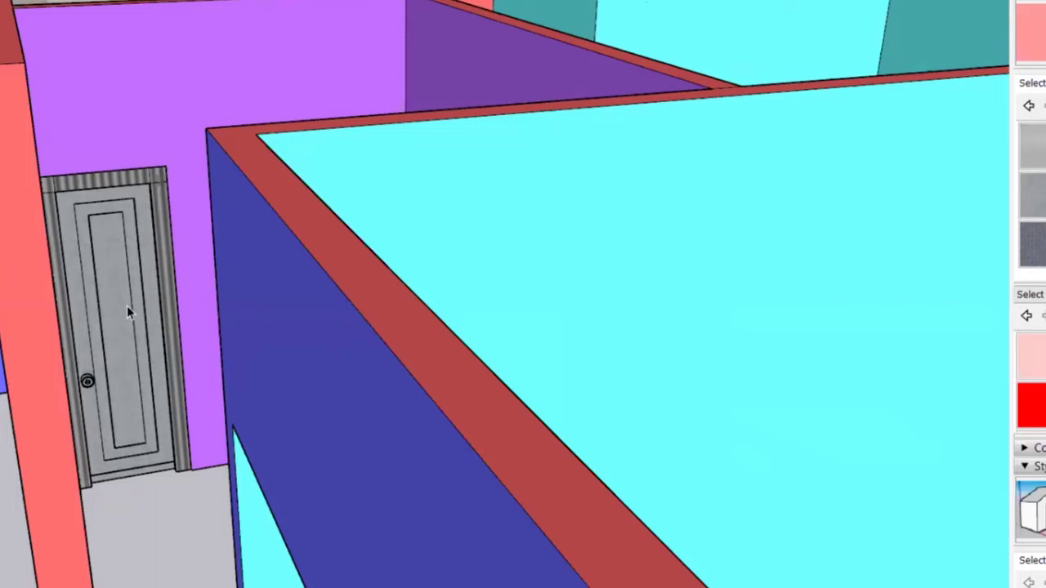
pyautogui.moveTo(218, 331); pyautogui.dragTo(225, 326, button='middle')
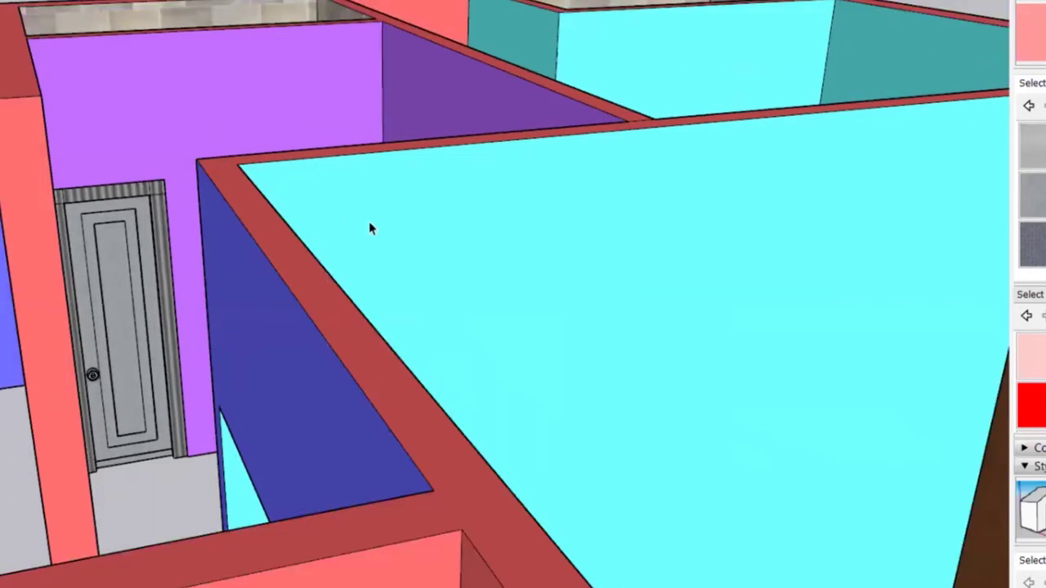
pyautogui.moveTo(368, 227); pyautogui.dragTo(256, 333, button='middle')
pyautogui.moveTo(445, 229); pyautogui.dragTo(431, 274, button='middle')
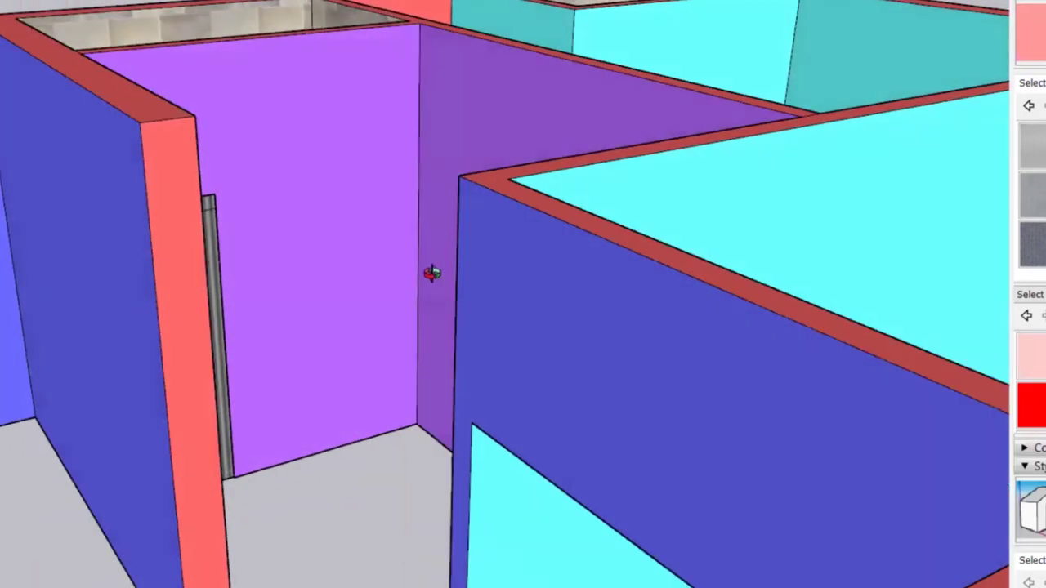
pyautogui.scroll(-3, 416, 310)
pyautogui.scroll(-3, 433, 294)
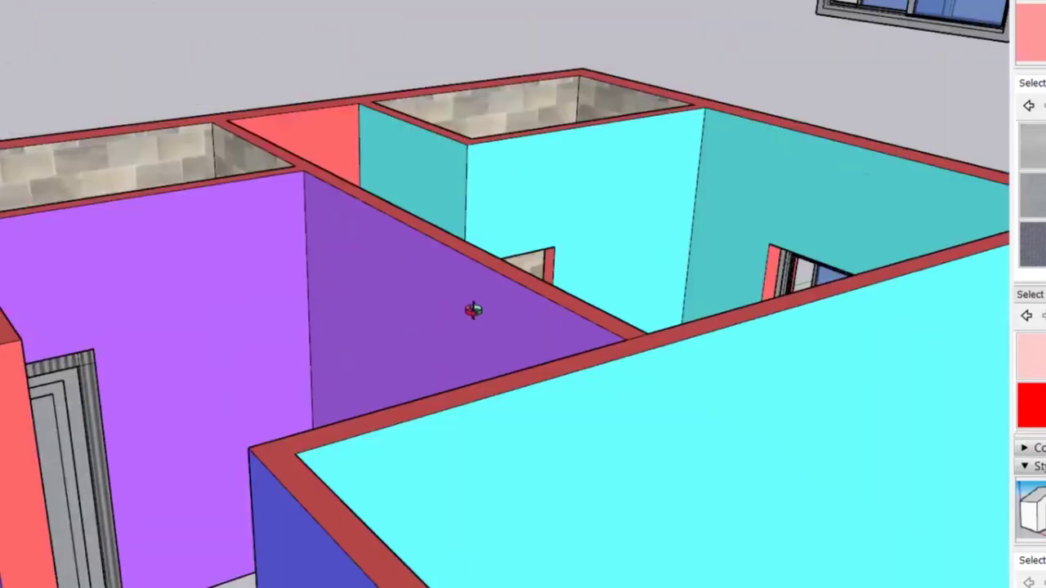
pyautogui.scroll(2, 475, 310)
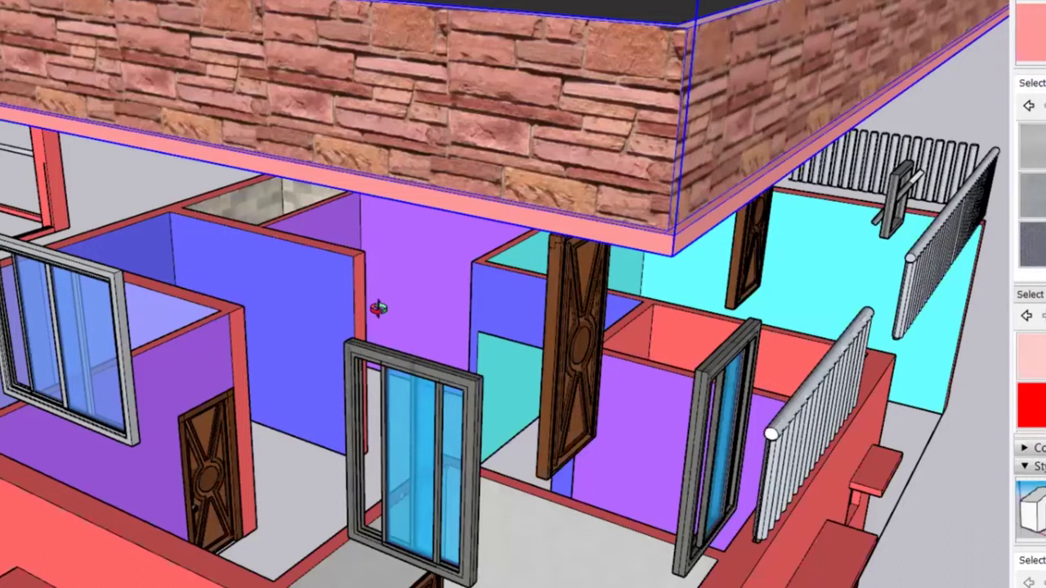
# - Zoom out from the interior to see the whole house, both storeys and the rooftop stair room
pyautogui.press('space')
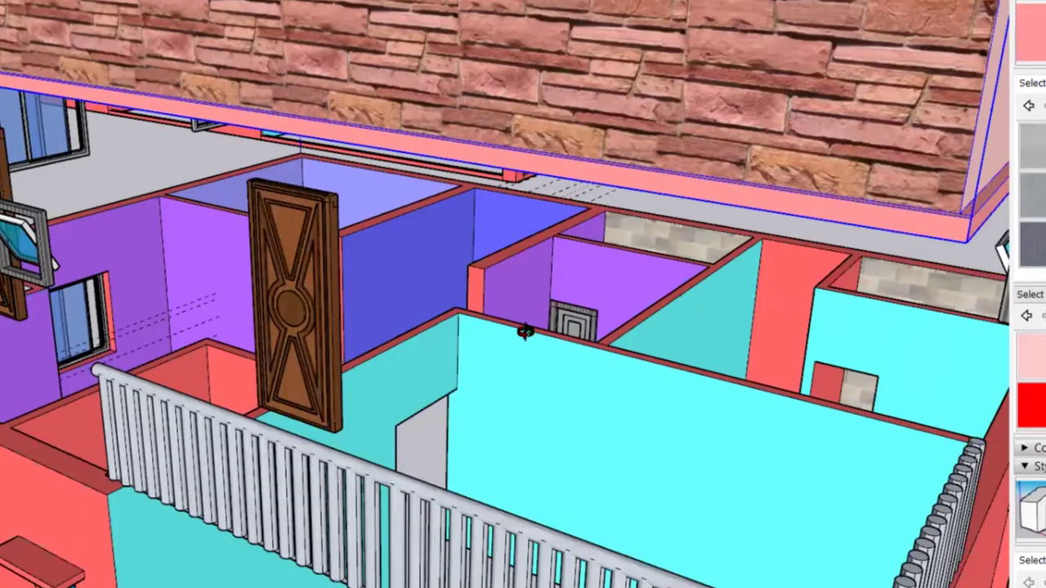
pyautogui.press('o')
pyautogui.press('space')
pyautogui.press('l')
pyautogui.scroll(-3, 541, 325)
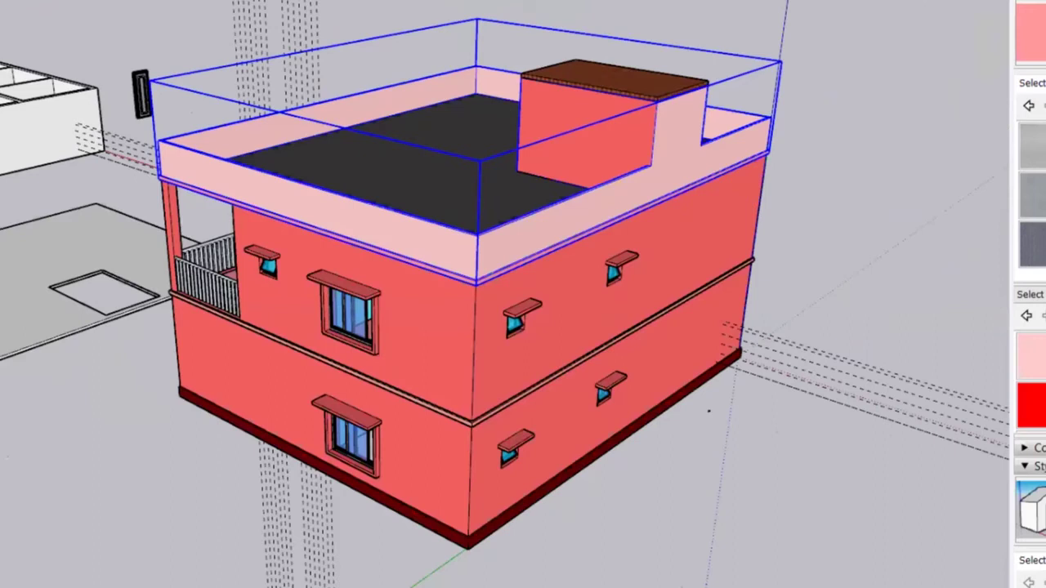
# - Orbit to the balcony side of the house with its white cylindrical railings beside the cyan wall
pyautogui.moveTo(441, 559); pyautogui.dragTo(508, 556, button='middle')
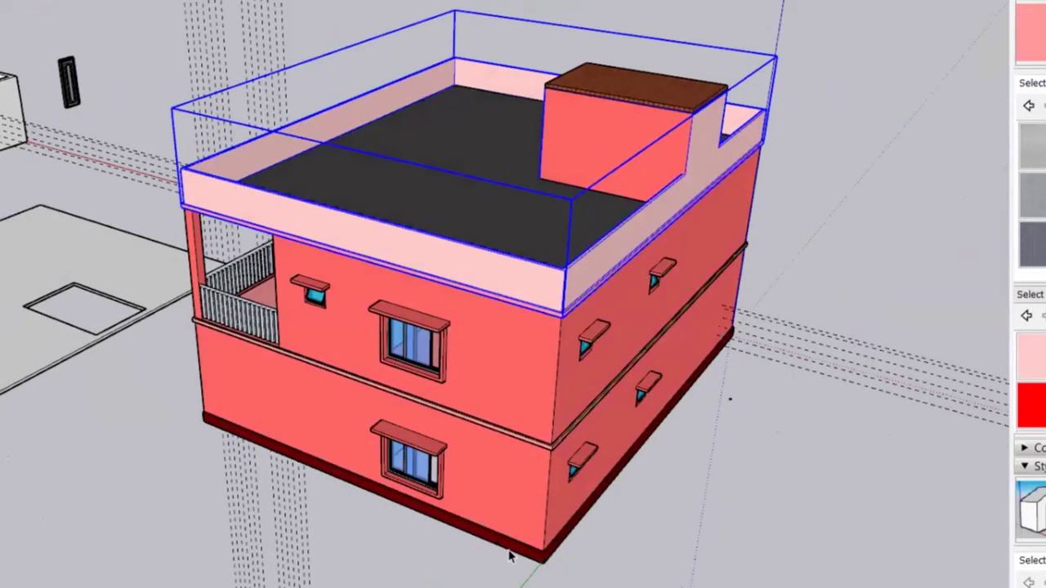
pyautogui.scroll(2, 503, 467)
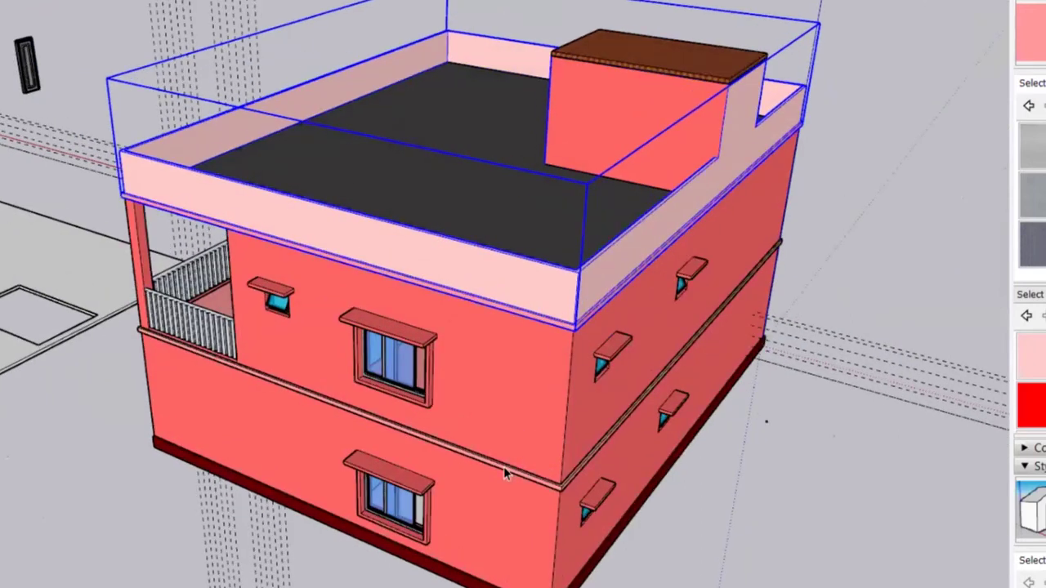
pyautogui.press('m')
pyautogui.moveTo(467, 322); pyautogui.dragTo(553, 338, button='middle')
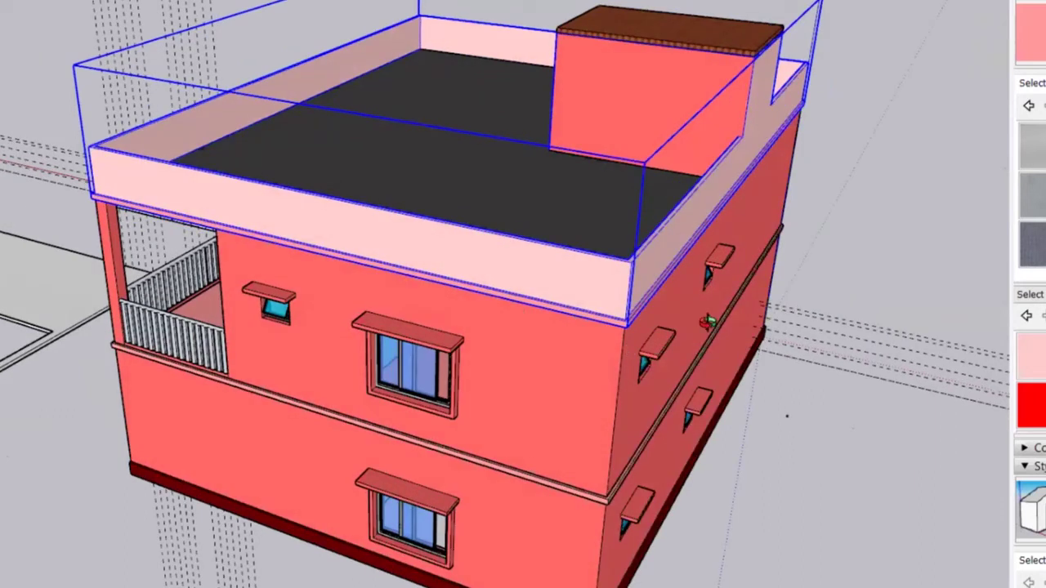
pyautogui.moveTo(709, 323); pyautogui.dragTo(306, 249, button='middle')
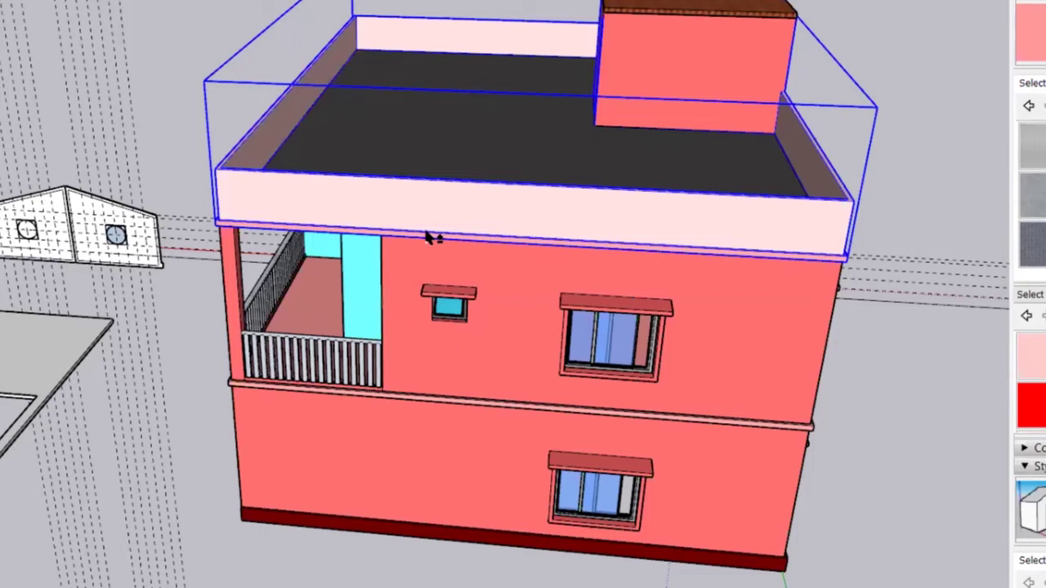
pyautogui.moveTo(434, 236); pyautogui.dragTo(390, 455, button='middle')
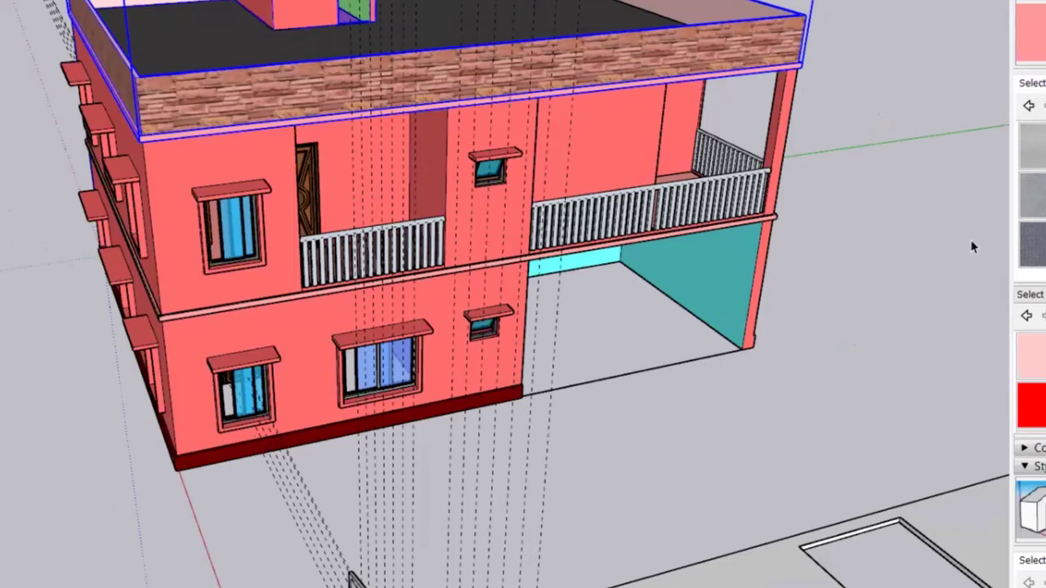
# - Zoom in on the baluster row and pick a rectangle start point at a baluster base endpoint
pyautogui.scroll(5, 380, 250)
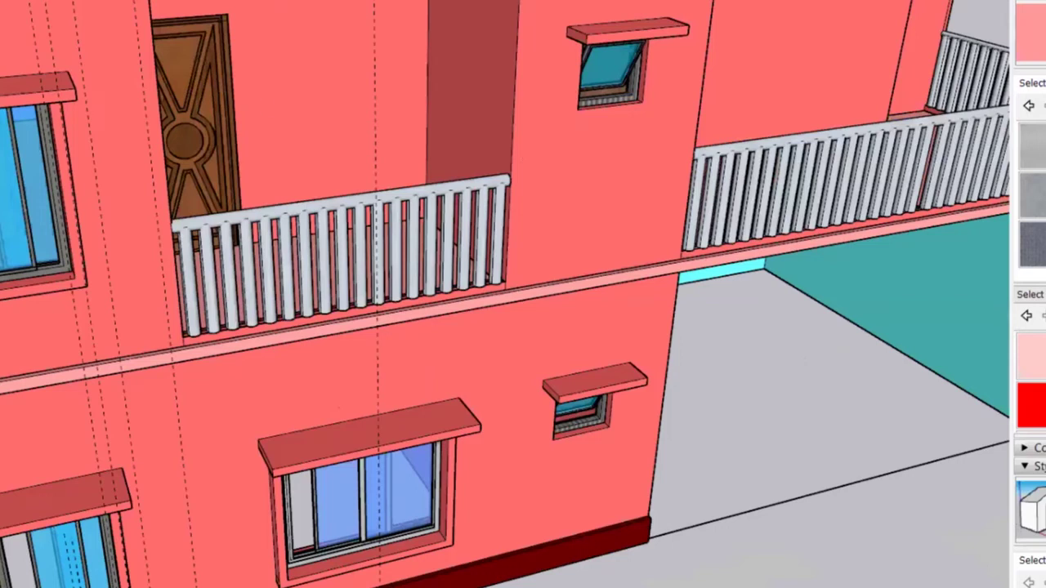
pyautogui.scroll(5, 505, 294)
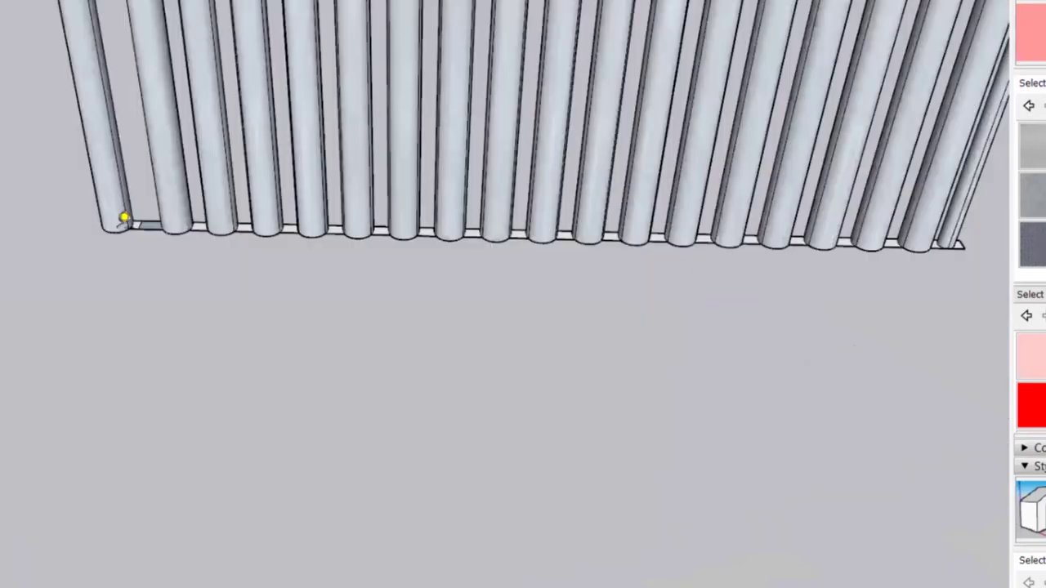
pyautogui.click(125, 225)
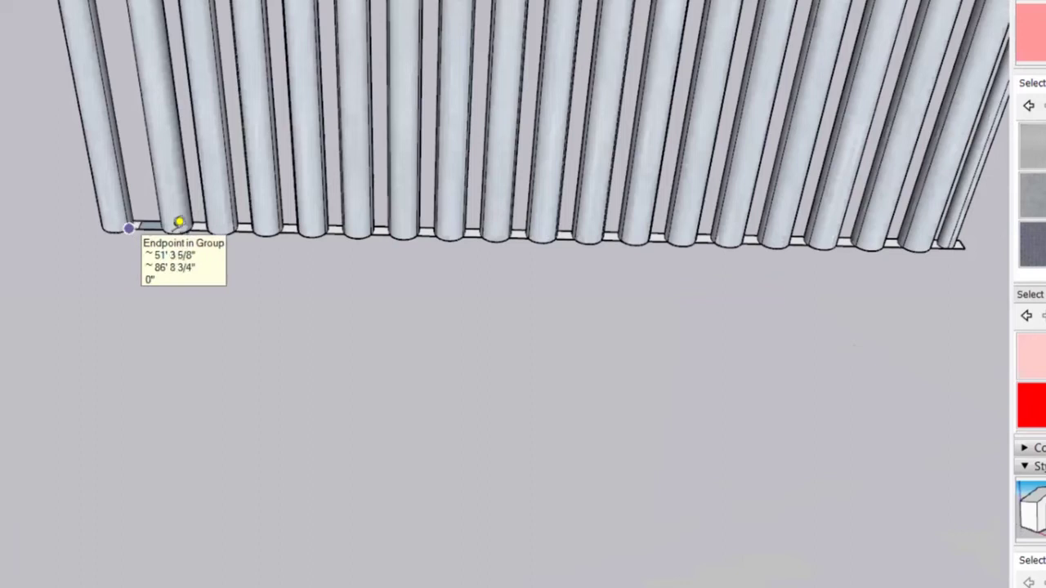
pyautogui.click(185, 231)
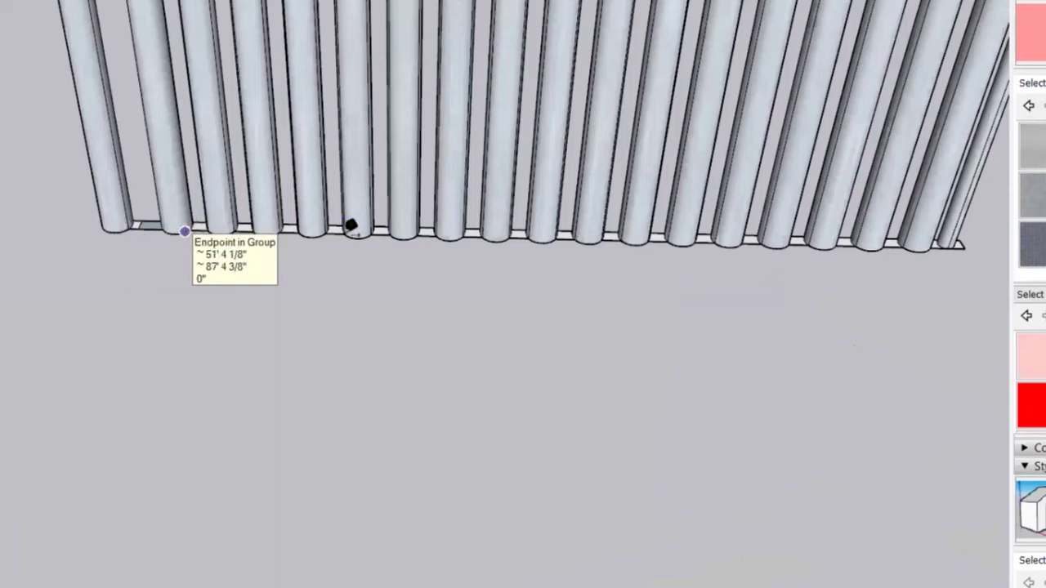
pyautogui.click(348, 234)
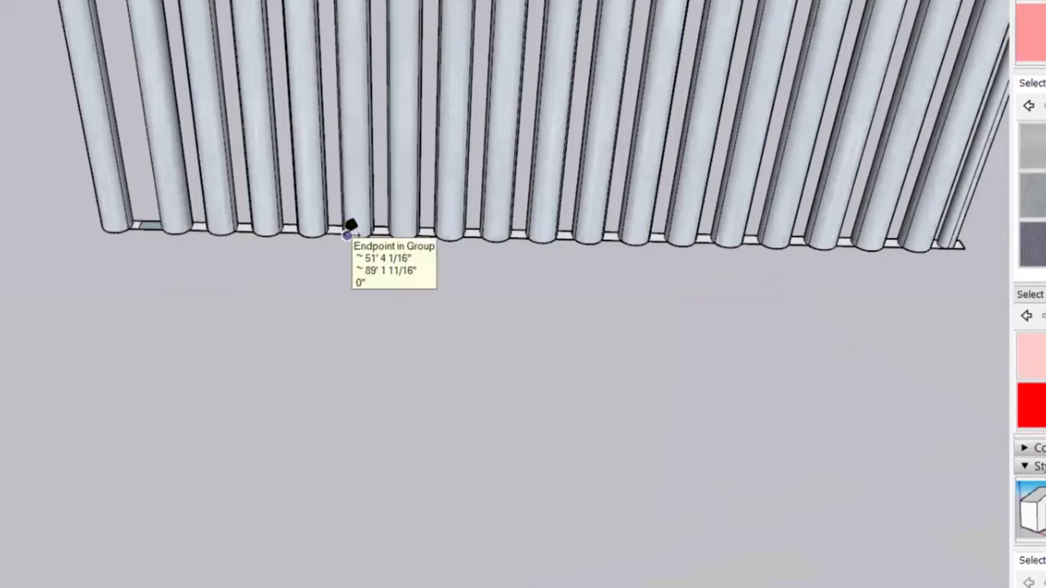
pyautogui.press('t')
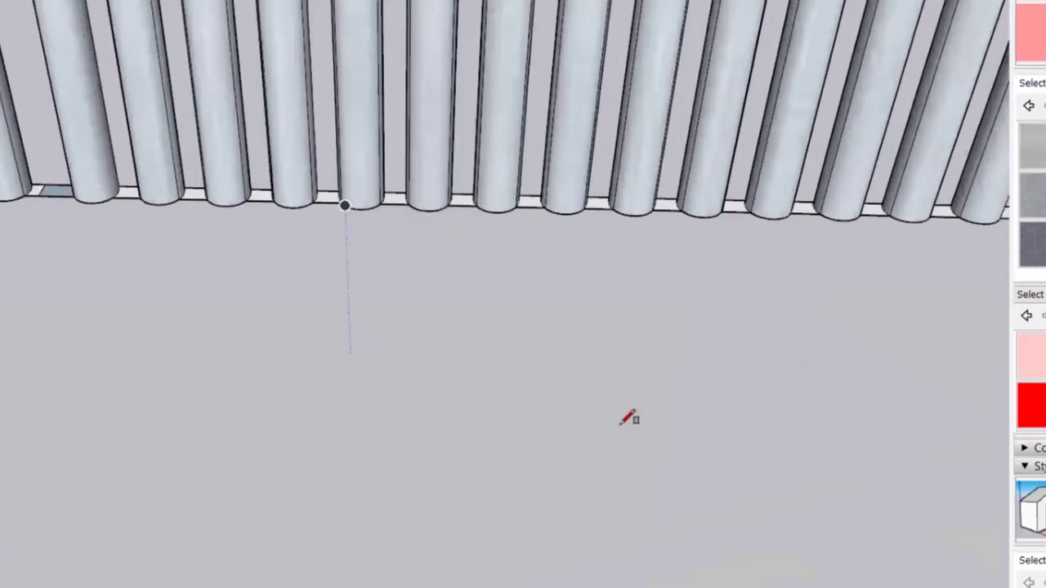
pyautogui.press('t')
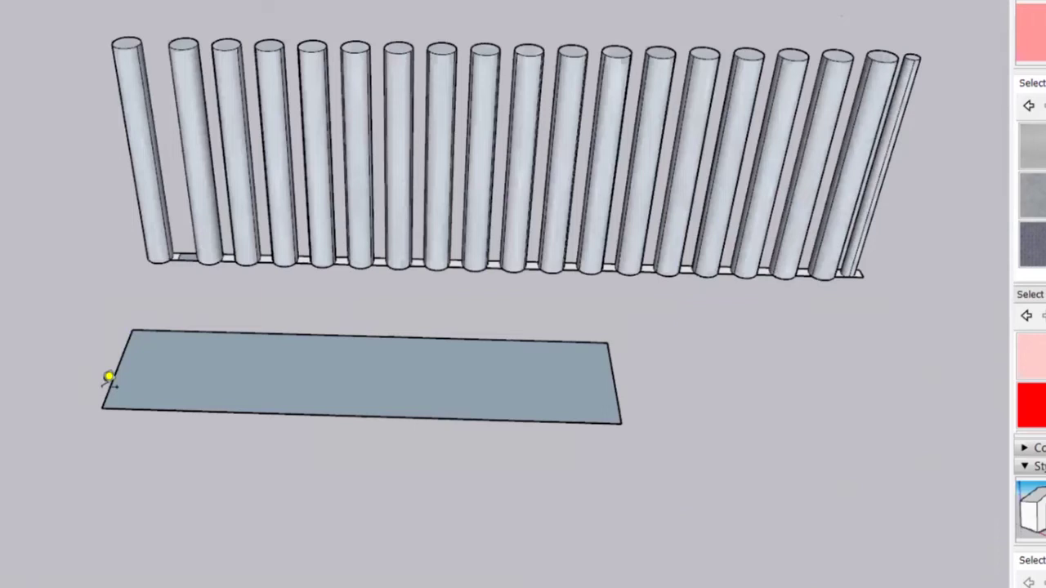
pyautogui.click(117, 367)
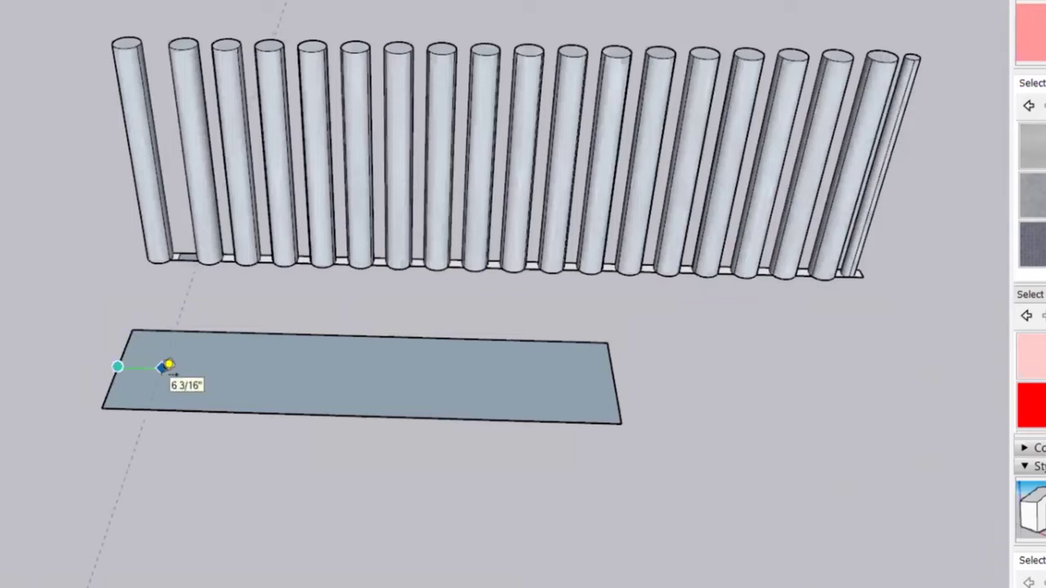
pyautogui.click(166, 365)
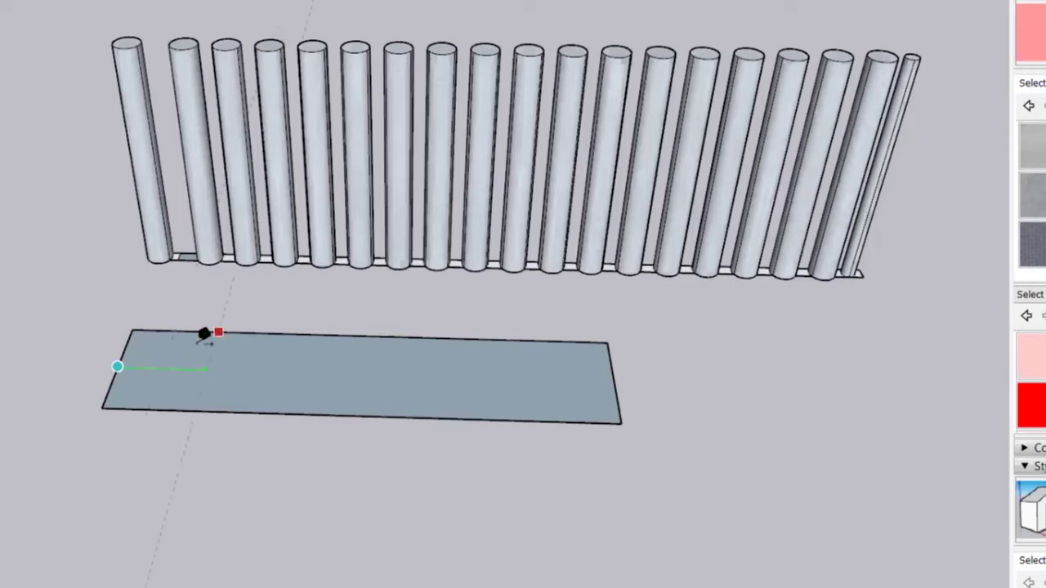
pyautogui.click(211, 336)
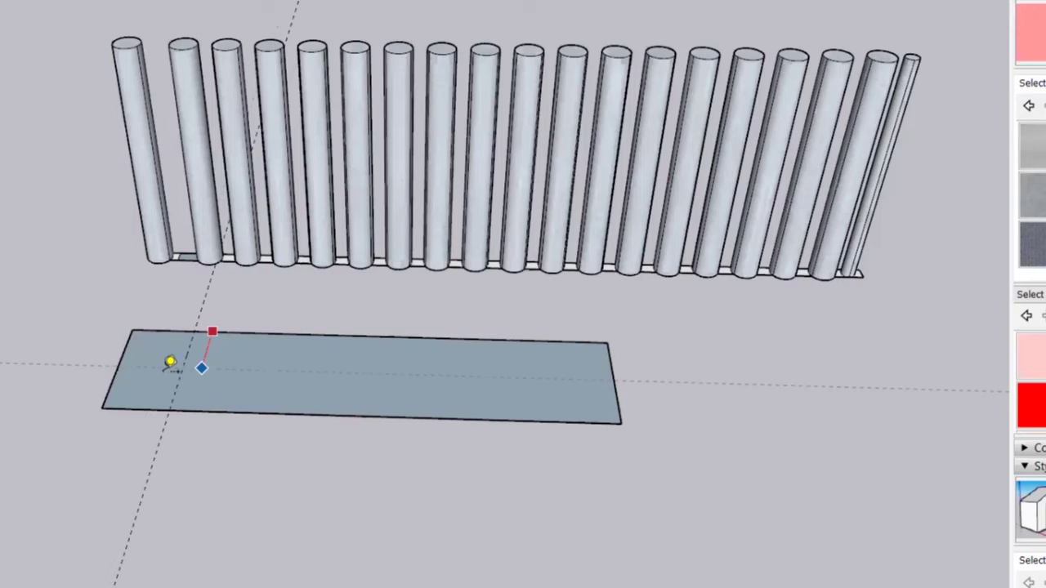
pyautogui.scroll(2, 170, 364)
pyautogui.scroll(2, 210, 357)
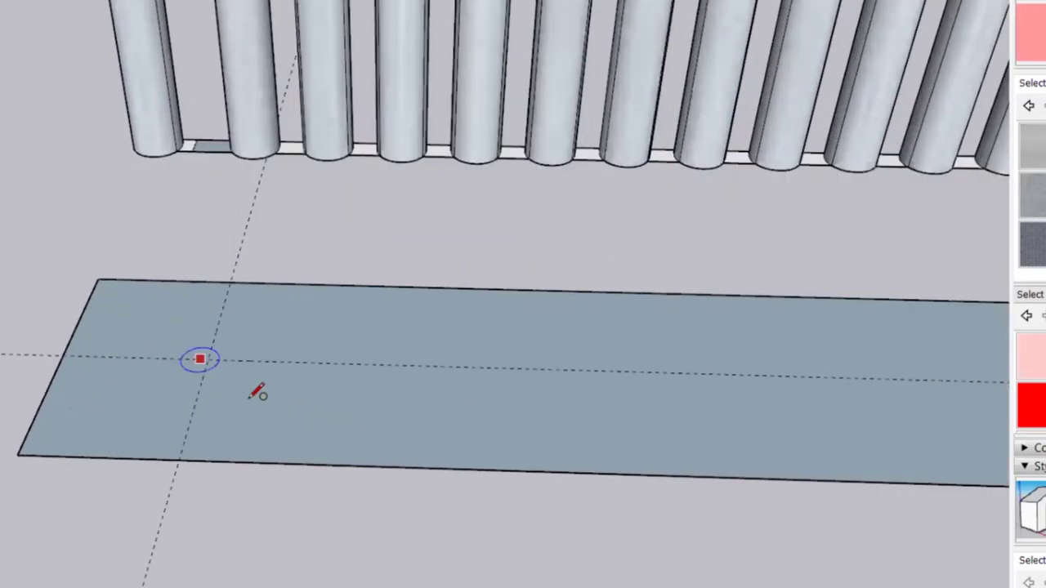
pyautogui.click(207, 359)
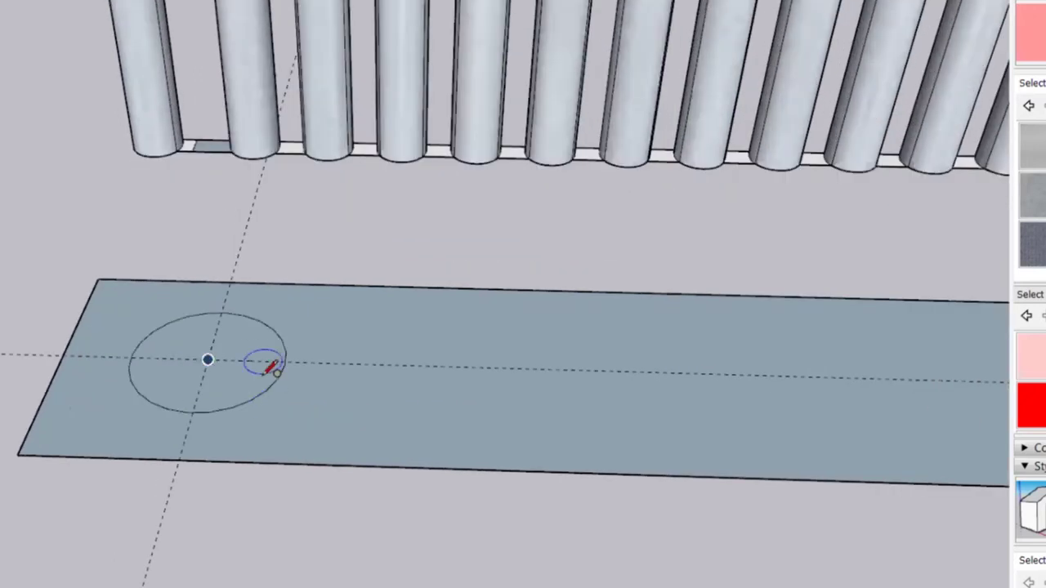
pyautogui.press('m')
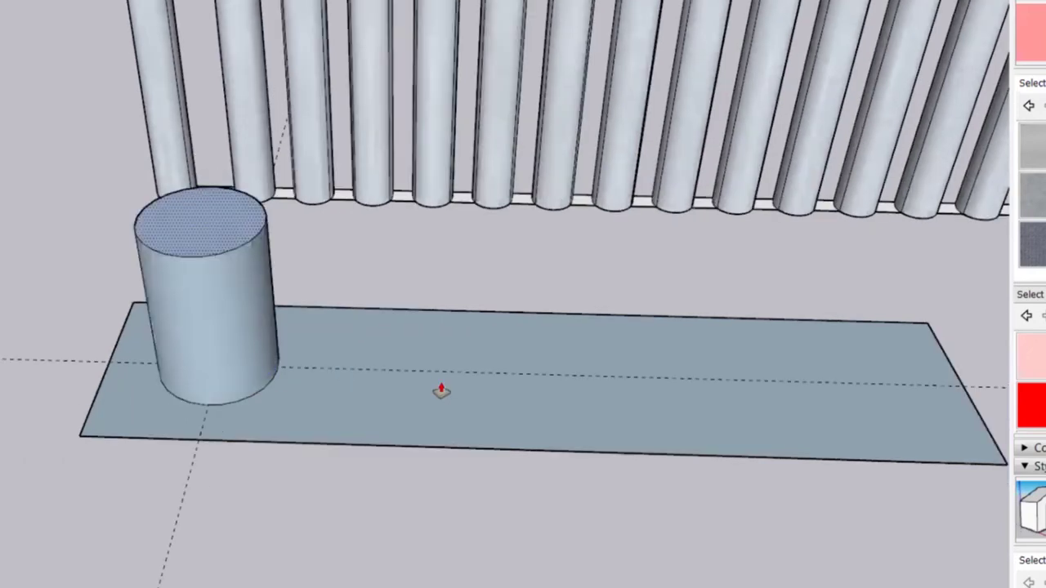
pyautogui.scroll(-2, 440, 391)
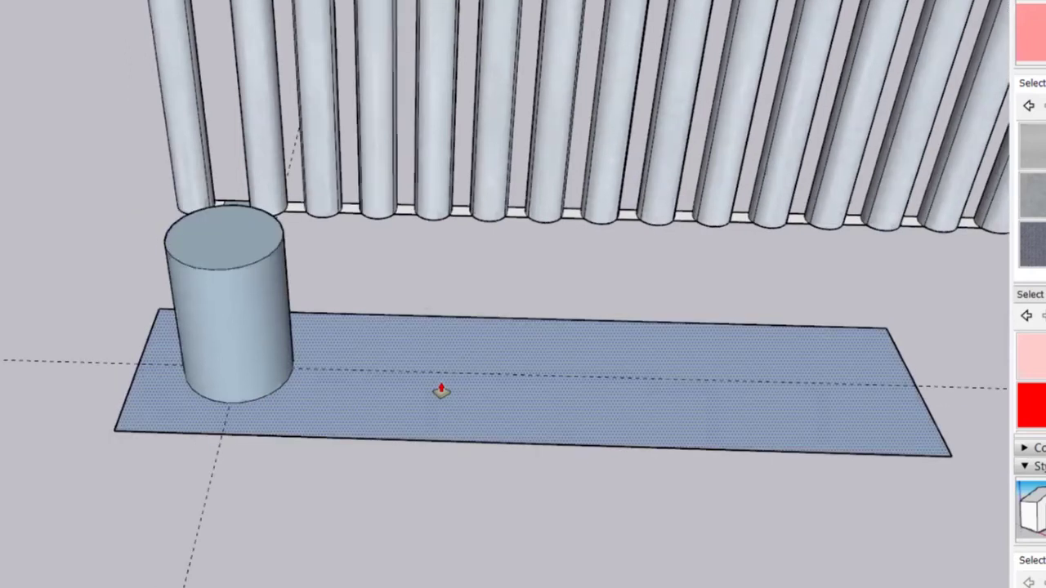
pyautogui.scroll(-3, 440, 390)
pyautogui.scroll(-1, 441, 391)
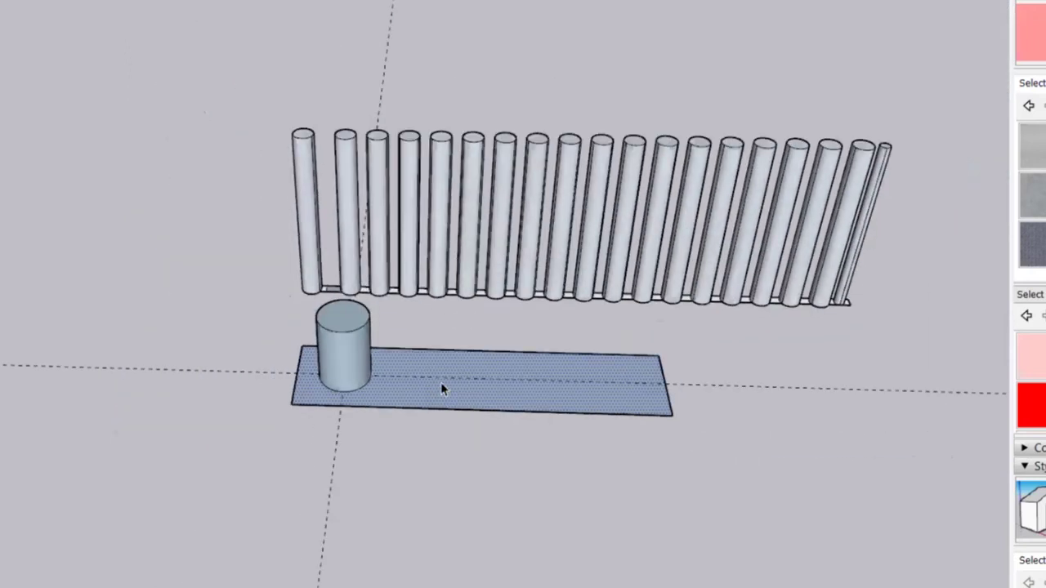
pyautogui.press('space')
pyautogui.scroll(-2, 493, 459)
pyautogui.hotkey('ctrl', 'z')
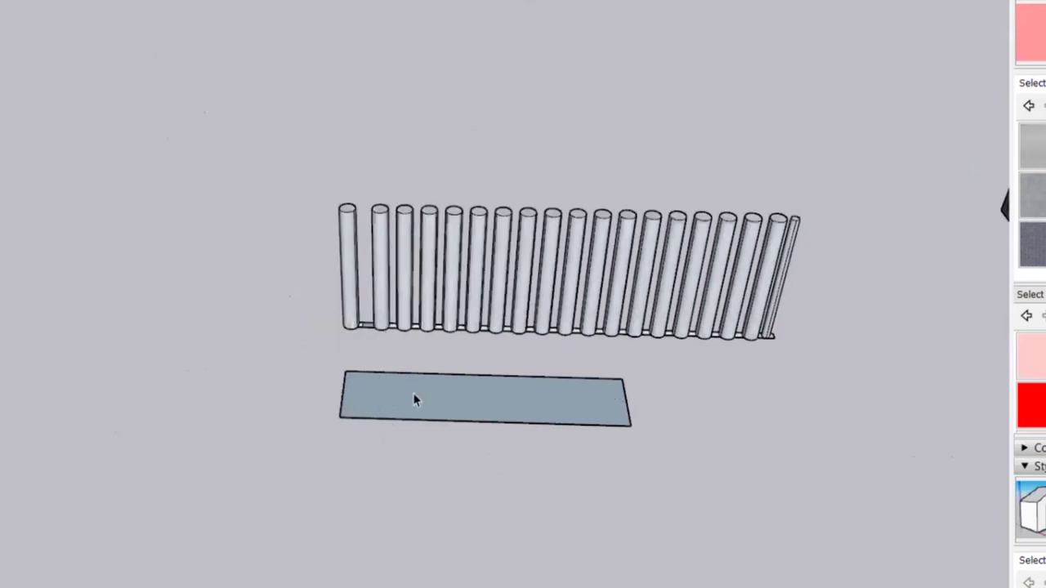
# - Pull back to a scene overview, then orbit low and zoom in on the pink house's facade
pyautogui.moveTo(177, 345); pyautogui.dragTo(425, 336, button='middle')
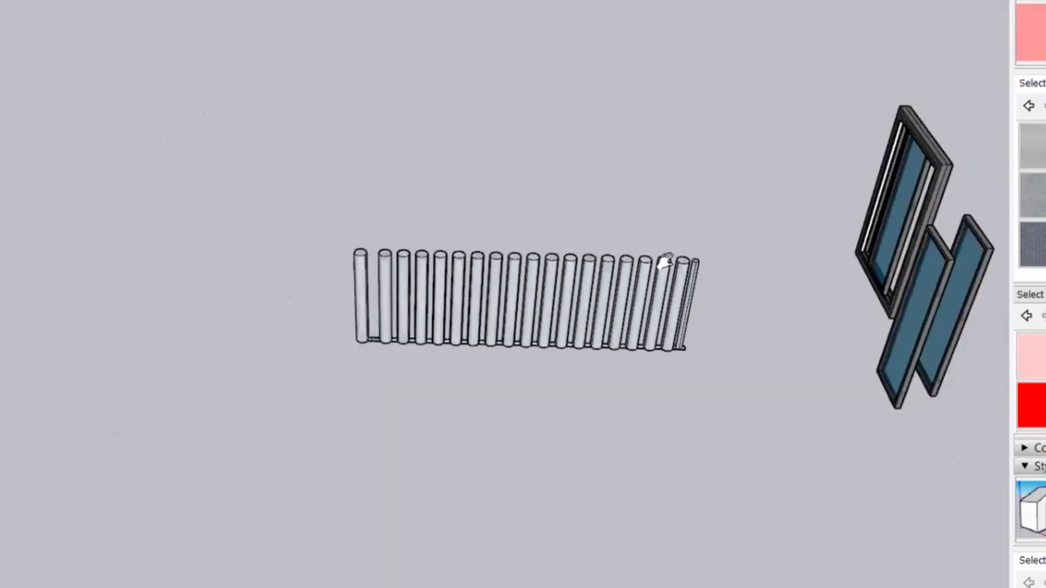
pyautogui.scroll(-3, 425, 336)
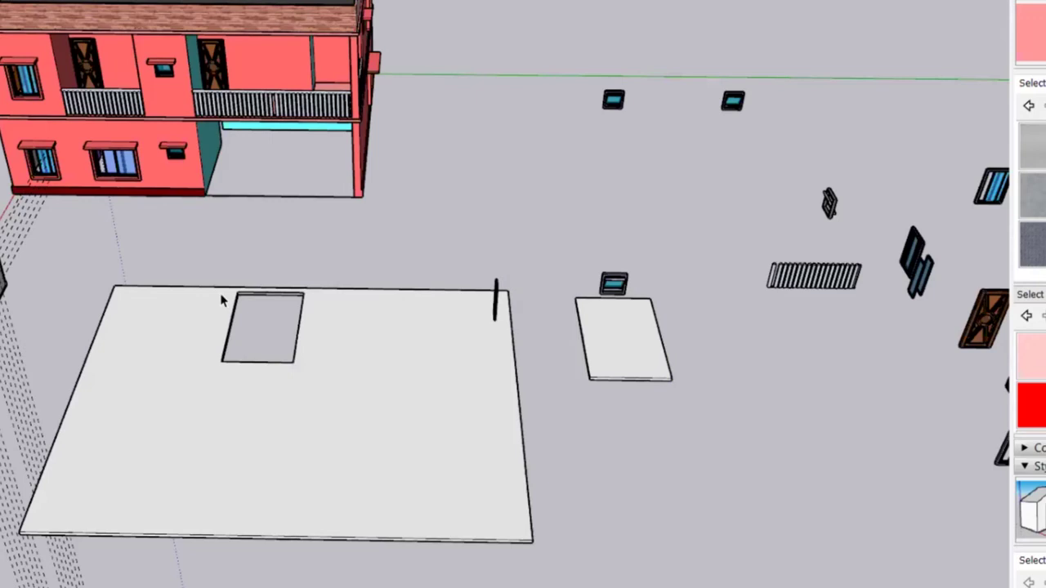
pyautogui.moveTo(221, 300); pyautogui.dragTo(630, 226, button='middle')
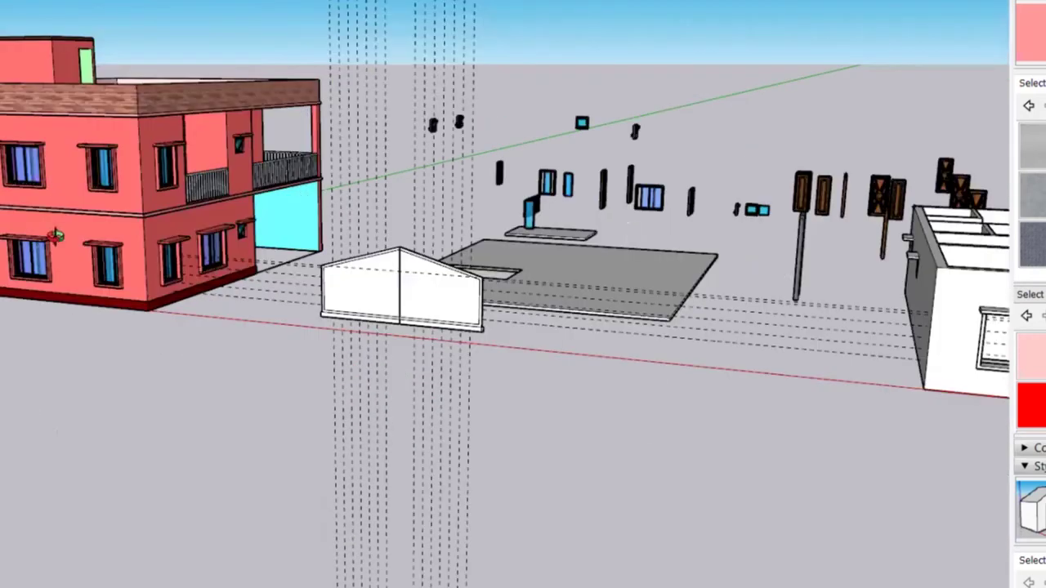
pyautogui.scroll(5, 408, 269)
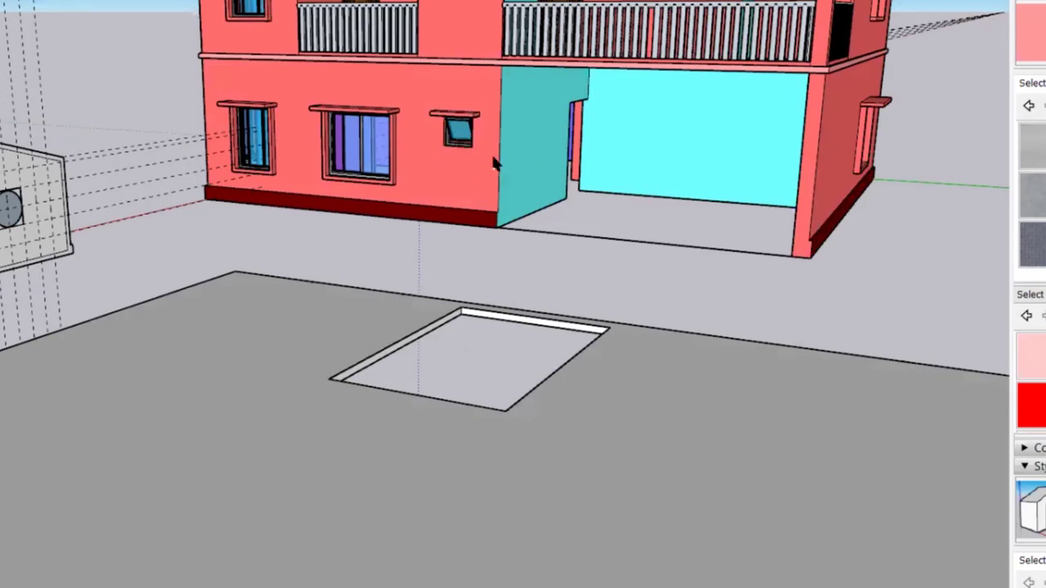
# - Zoom in on the upper balcony railings and face the wall between the two balconies
pyautogui.scroll(5, 491, 152)
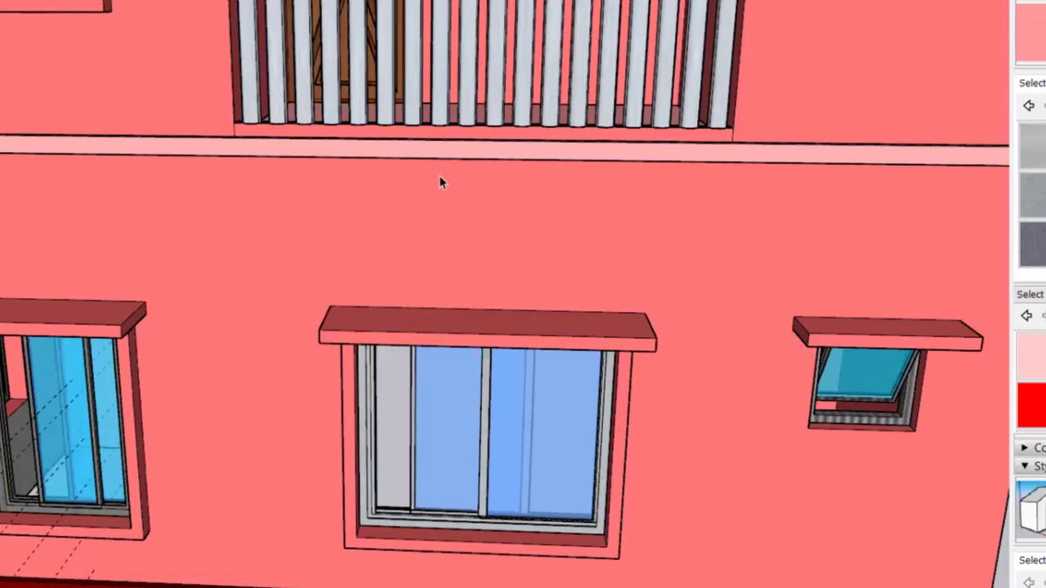
pyautogui.moveTo(443, 226); pyautogui.dragTo(478, 229, button='middle')
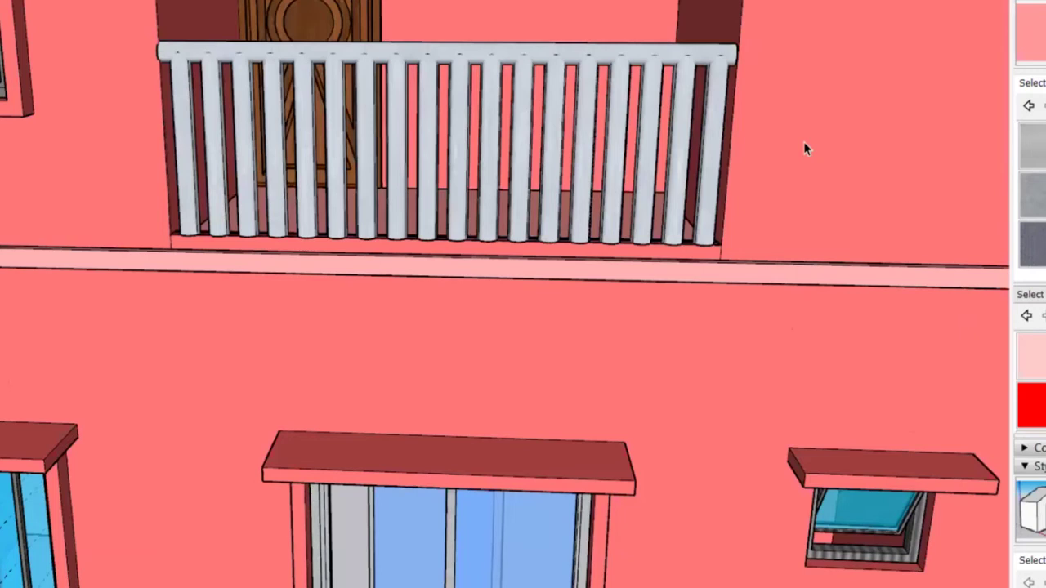
pyautogui.scroll(3, 564, 200)
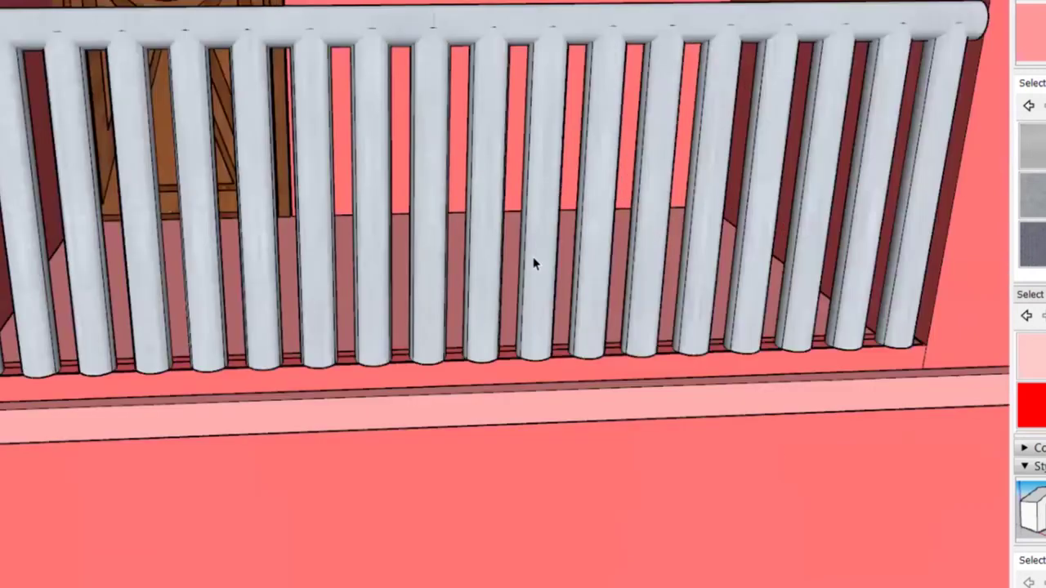
pyautogui.scroll(-3, 523, 278)
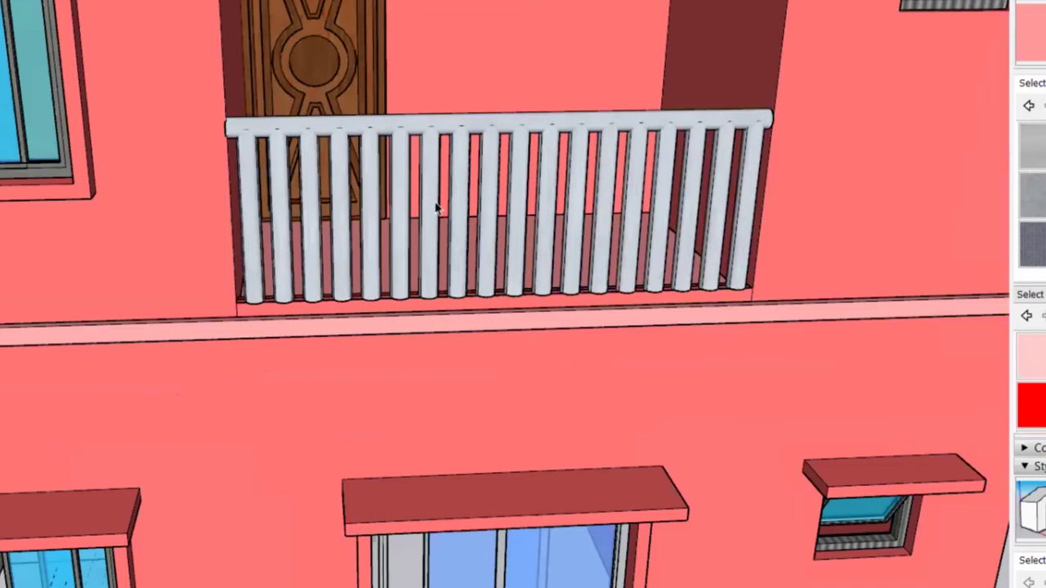
pyautogui.scroll(3, 182, 226)
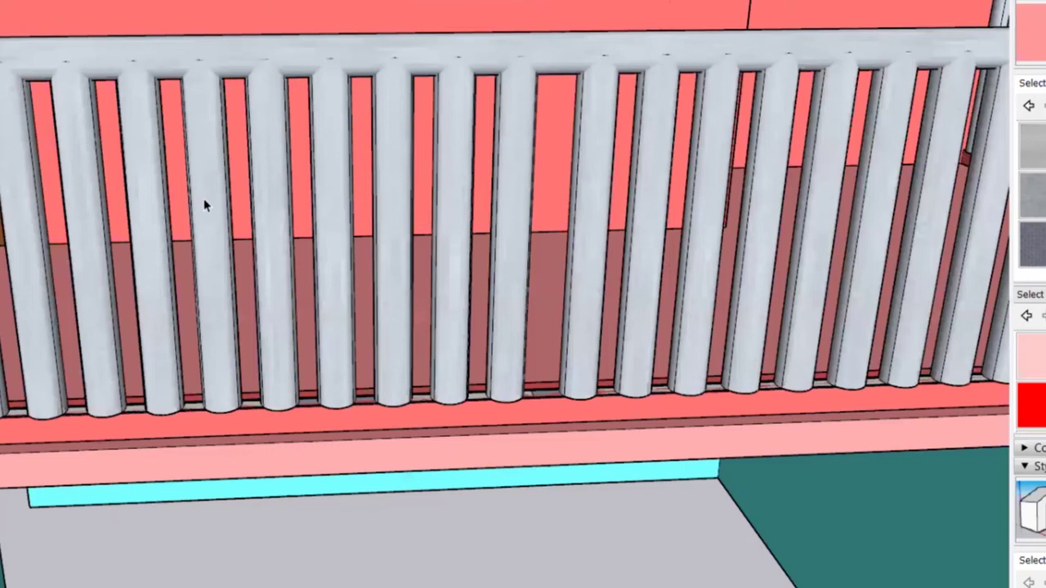
pyautogui.scroll(-3, 205, 205)
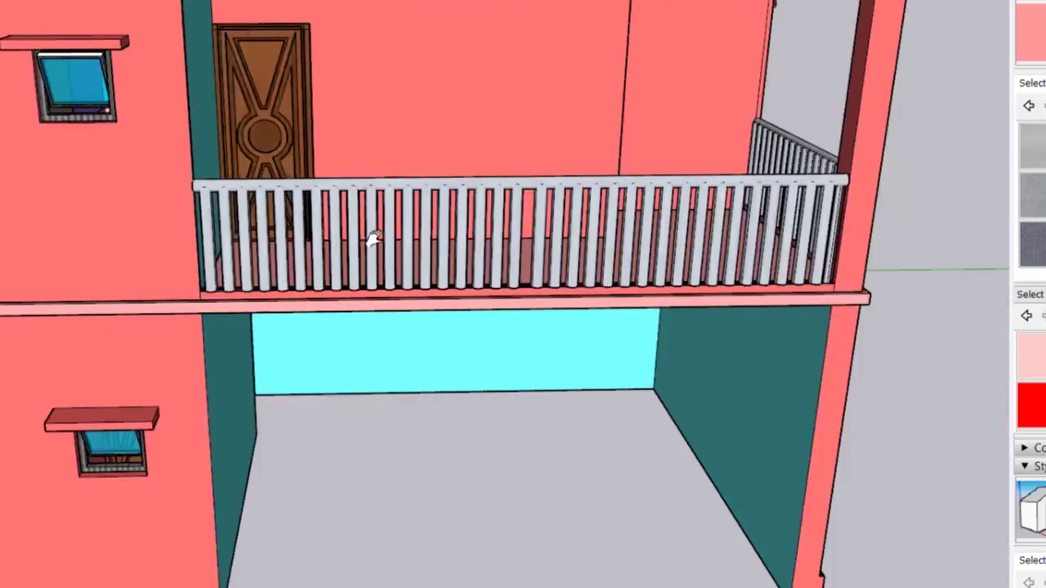
pyautogui.moveTo(174, 232); pyautogui.dragTo(490, 194, button='middle')
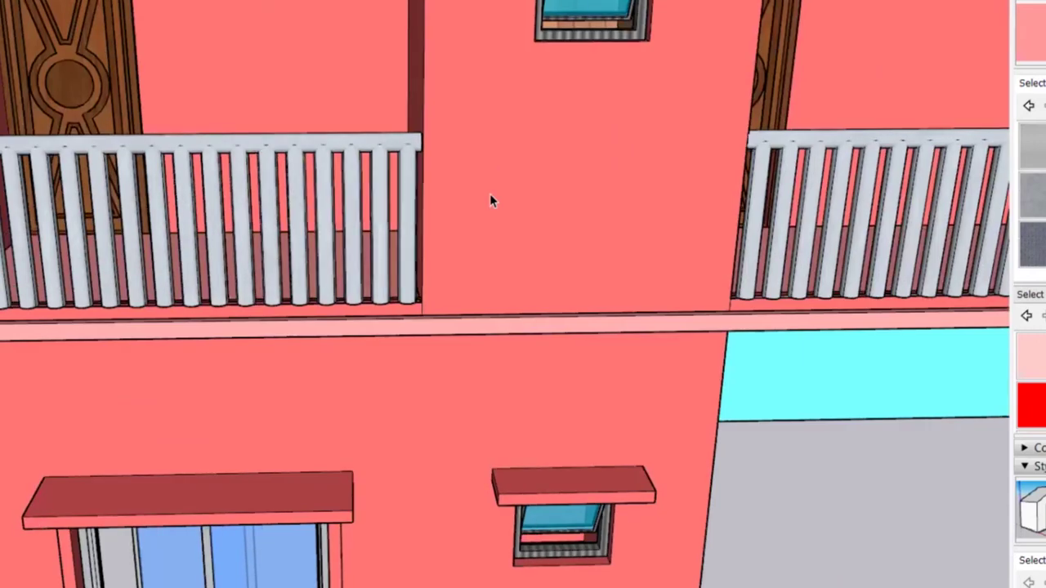
pyautogui.scroll(-2, 489, 194)
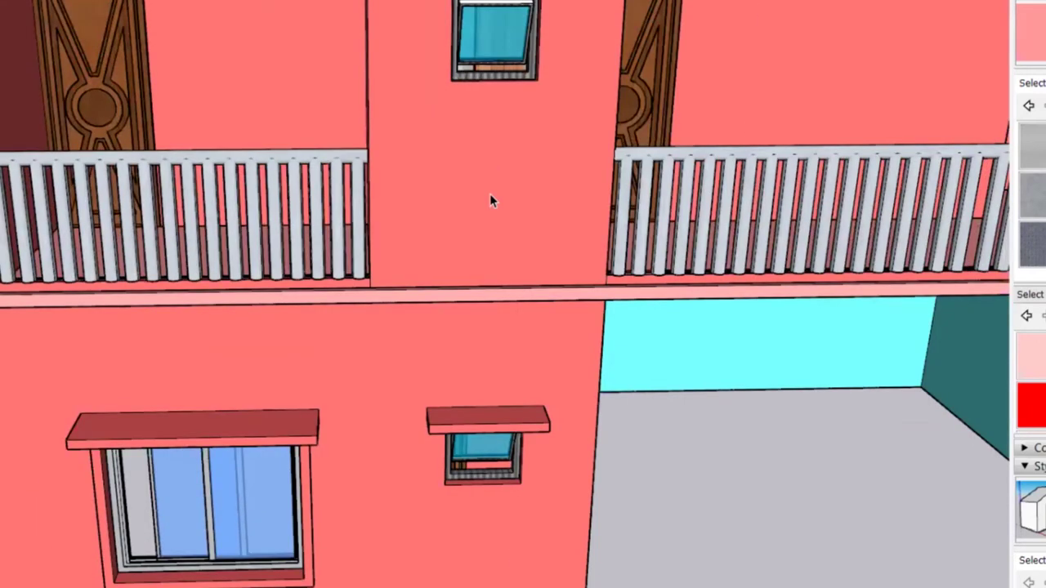
# - Centre the long balcony railing and zoom in on its balusters in front of the carved wooden door
pyautogui.press('m')
pyautogui.moveTo(663, 183); pyautogui.dragTo(454, 178, button='middle')
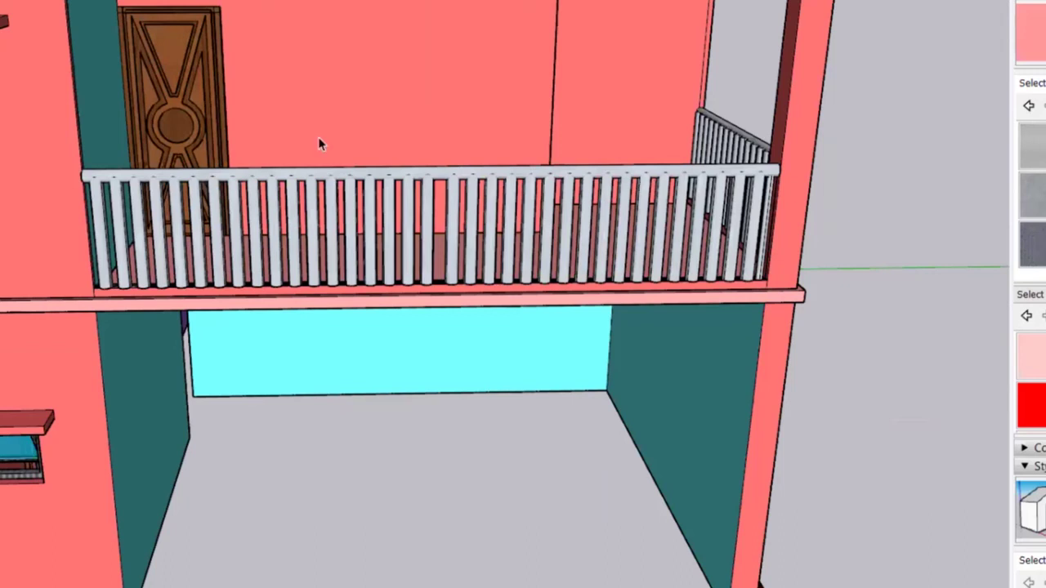
pyautogui.moveTo(411, 154); pyautogui.dragTo(462, 156, button='middle')
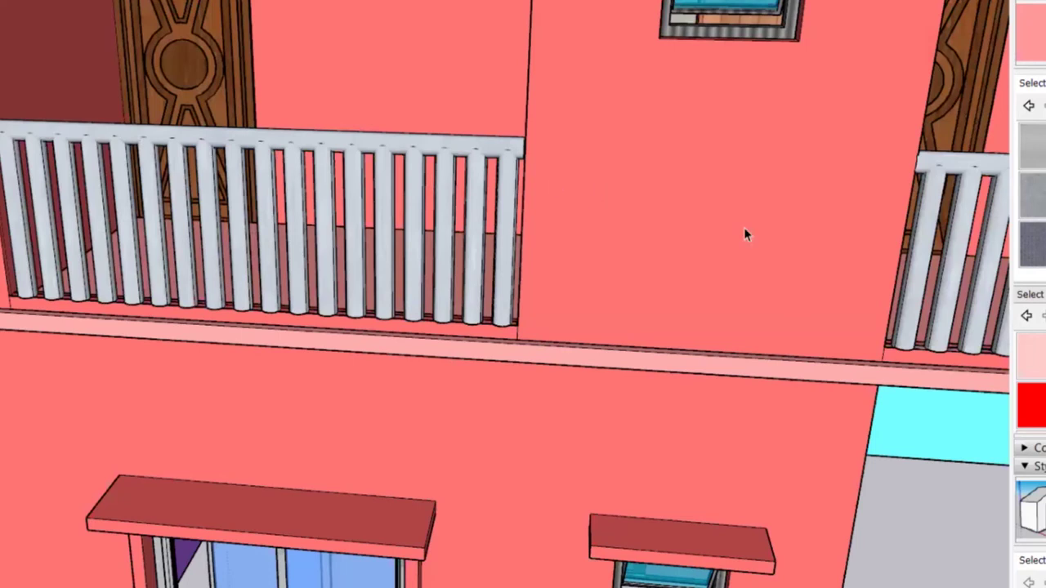
pyautogui.press('h')
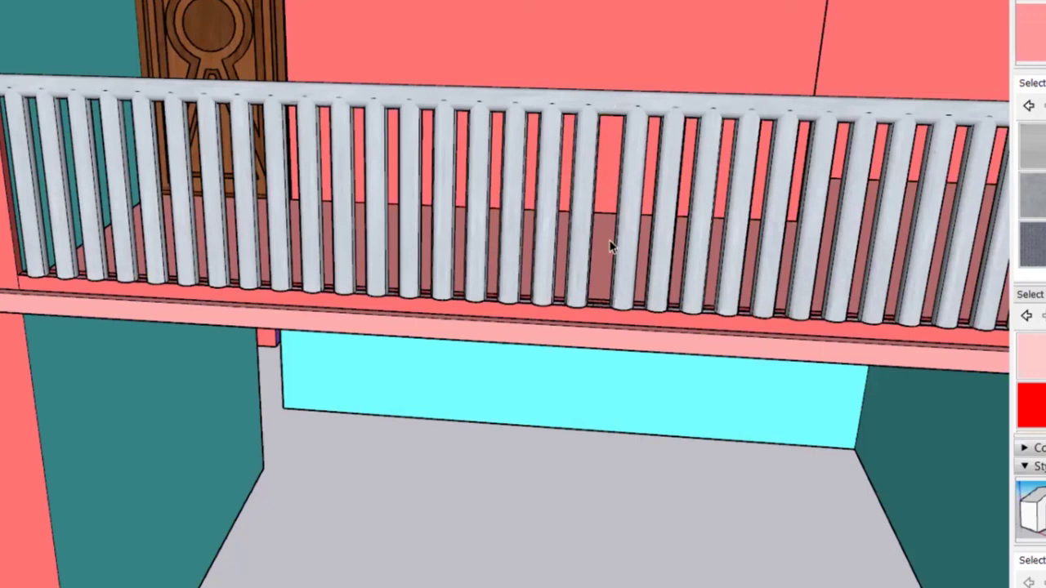
pyautogui.scroll(1, 609, 240)
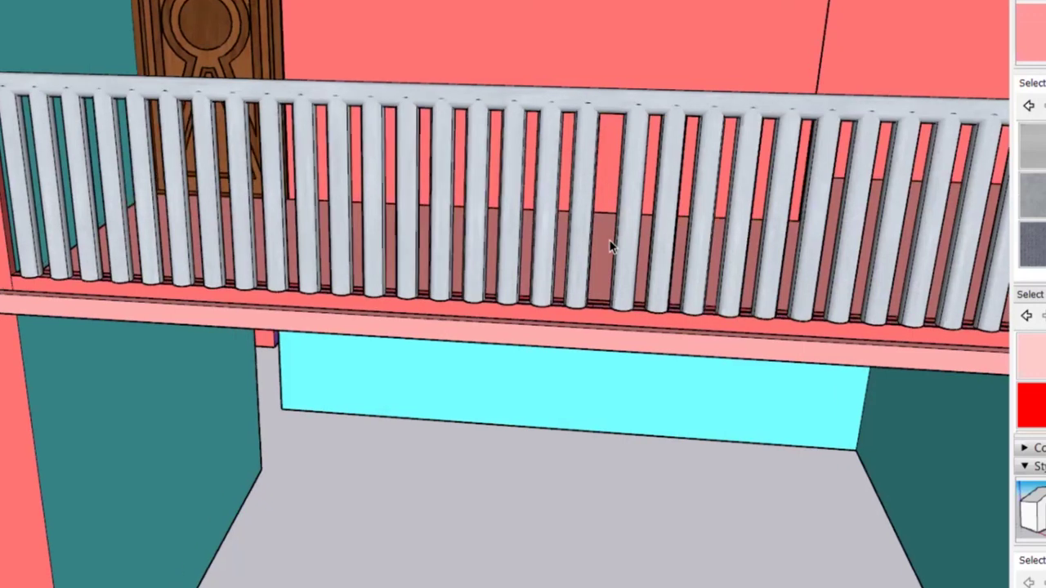